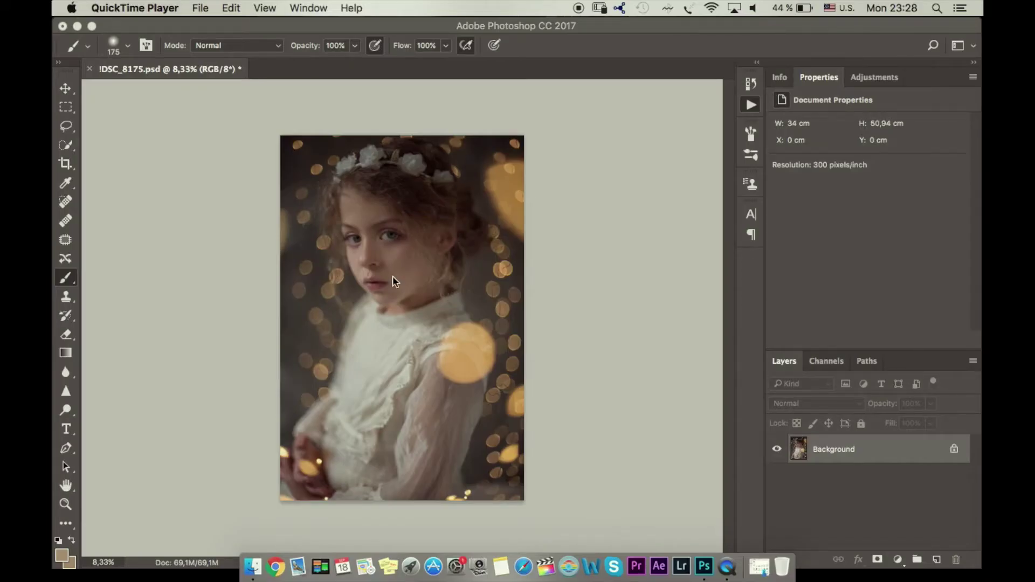
Step: Bring Photoshop forward, show the Adjustments panel, and collapse the floating History/Actions panel
{"action": "left_click", "coordinate": [876, 79]}
{"action": "left_click", "coordinate": [871, 80]}
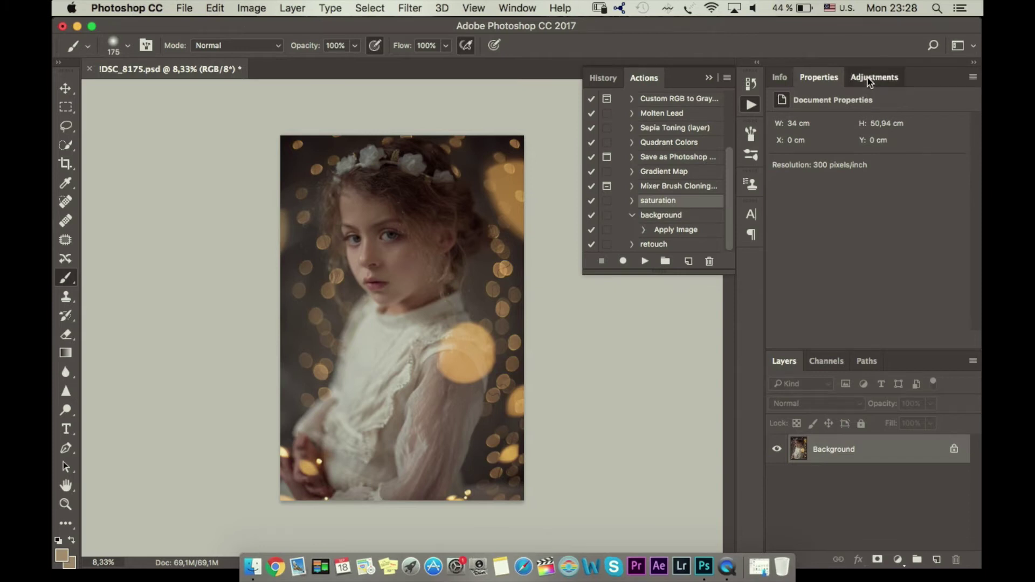
{"action": "left_click", "coordinate": [711, 78]}
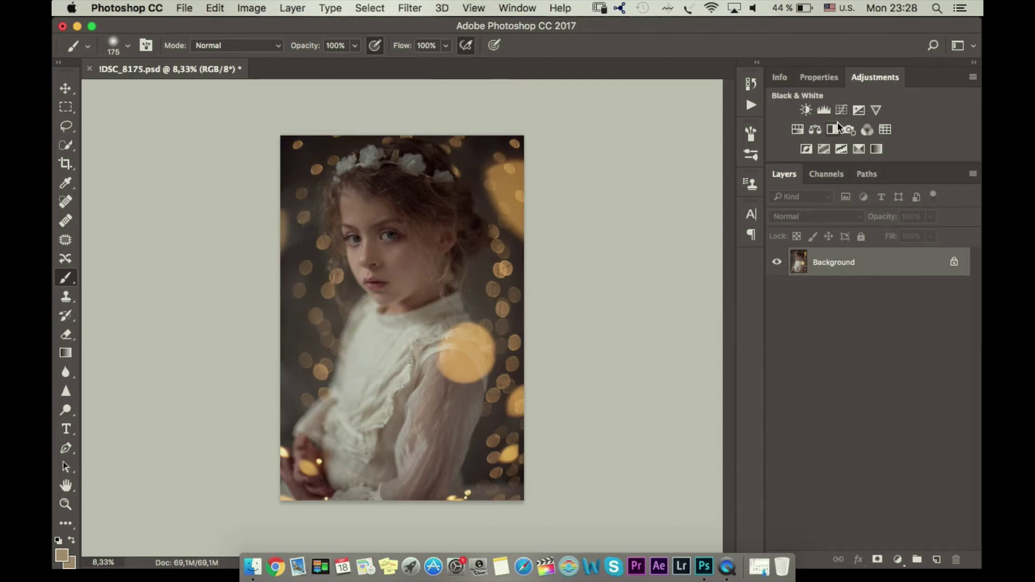
Step: Add a Gradient Map layer and set its left gradient stop to lavender b4aed9
{"action": "left_click", "coordinate": [876, 149]}
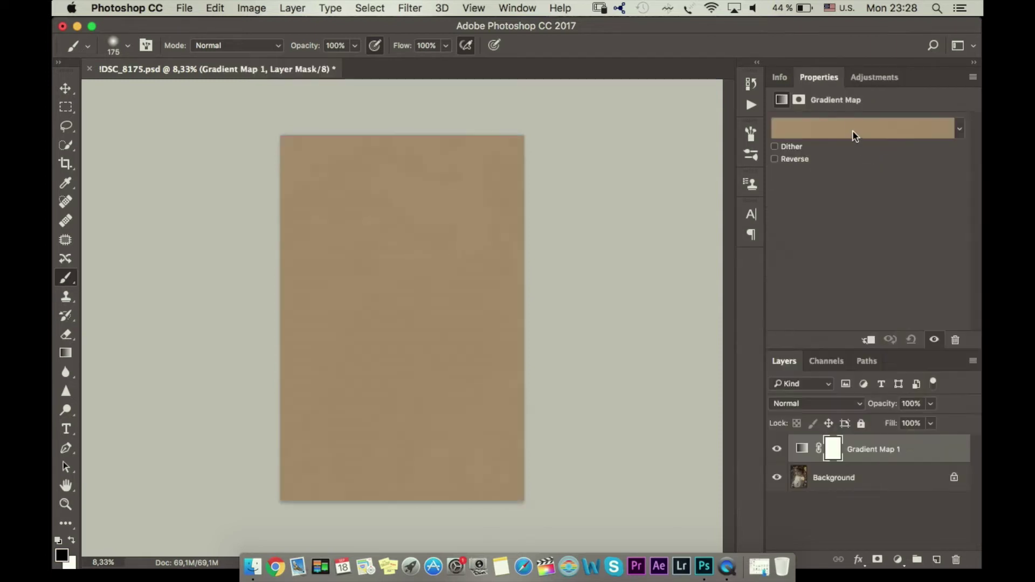
{"action": "left_click", "coordinate": [850, 128]}
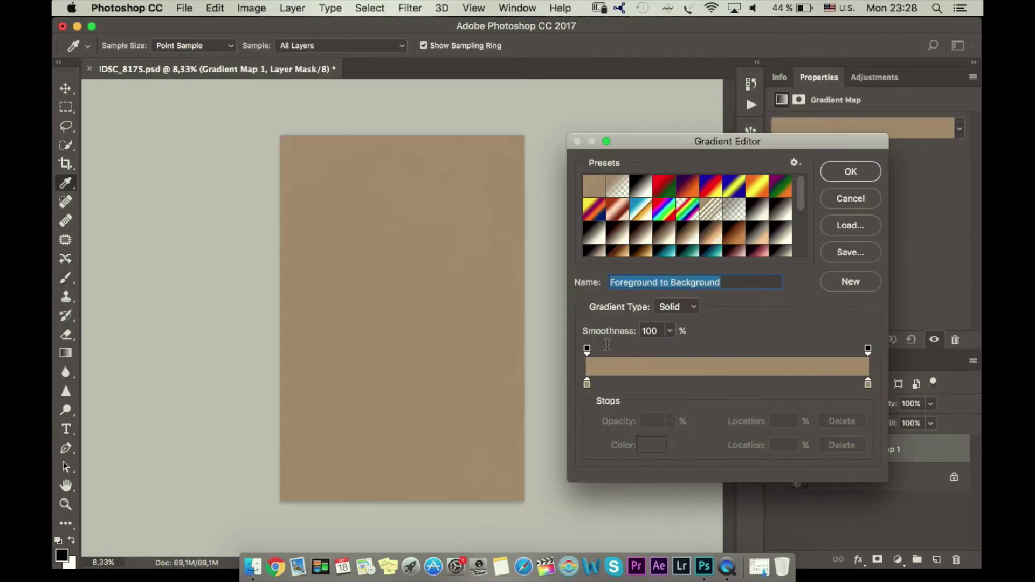
{"action": "left_click", "coordinate": [587, 383]}
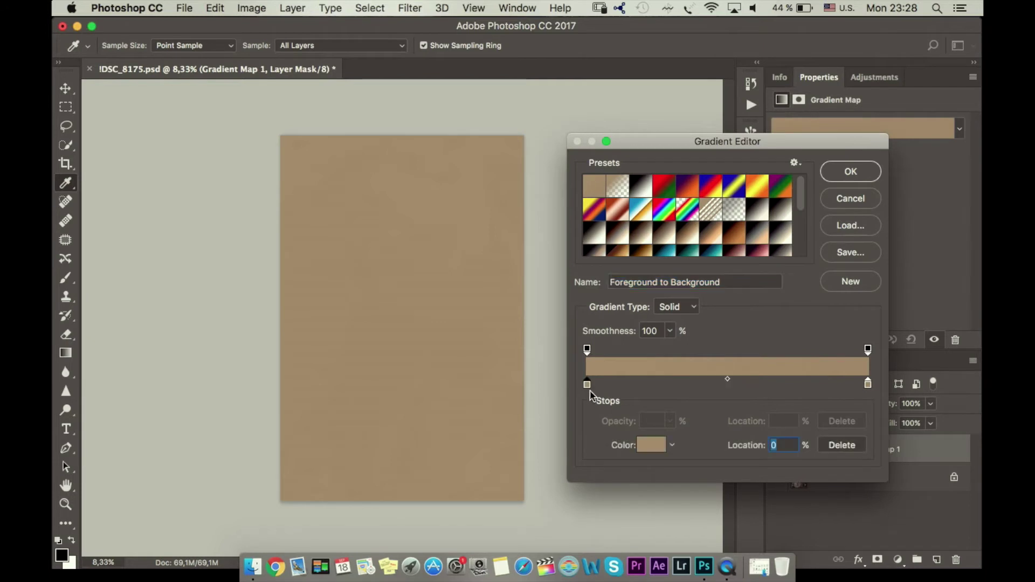
{"action": "left_click", "coordinate": [650, 443]}
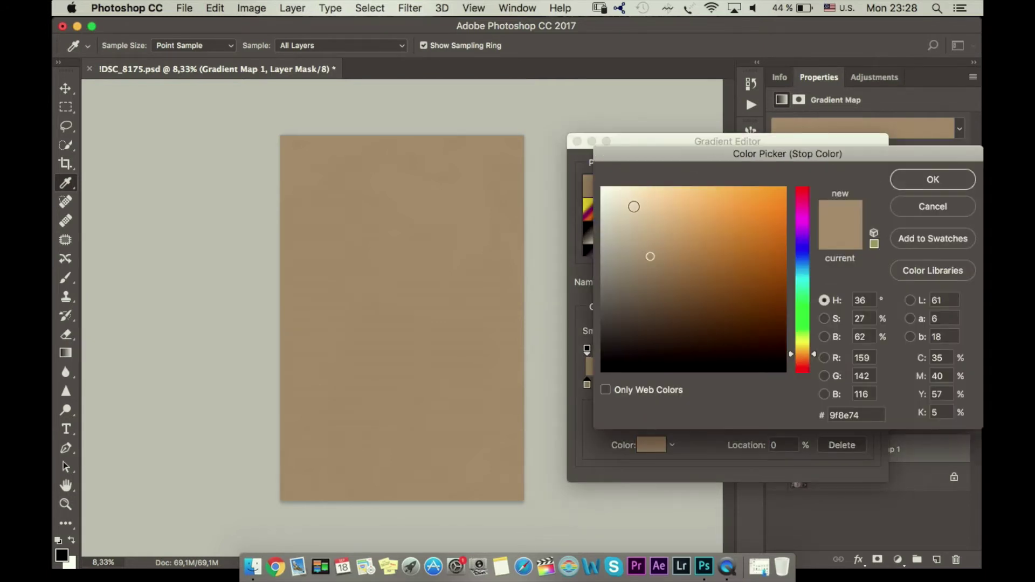
{"action": "left_click", "coordinate": [633, 206]}
{"action": "left_click", "coordinate": [802, 244]}
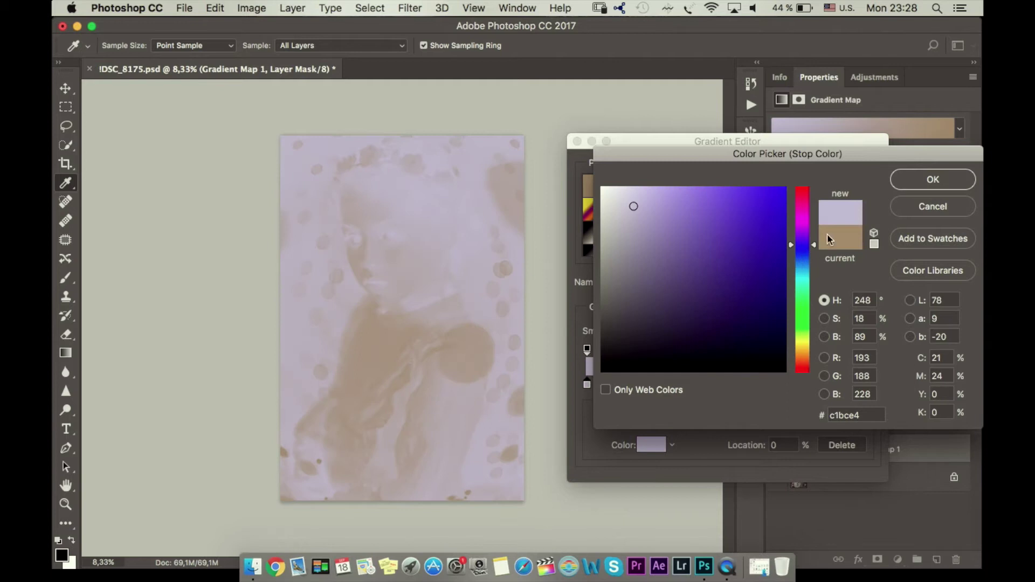
{"action": "left_click", "coordinate": [640, 219]}
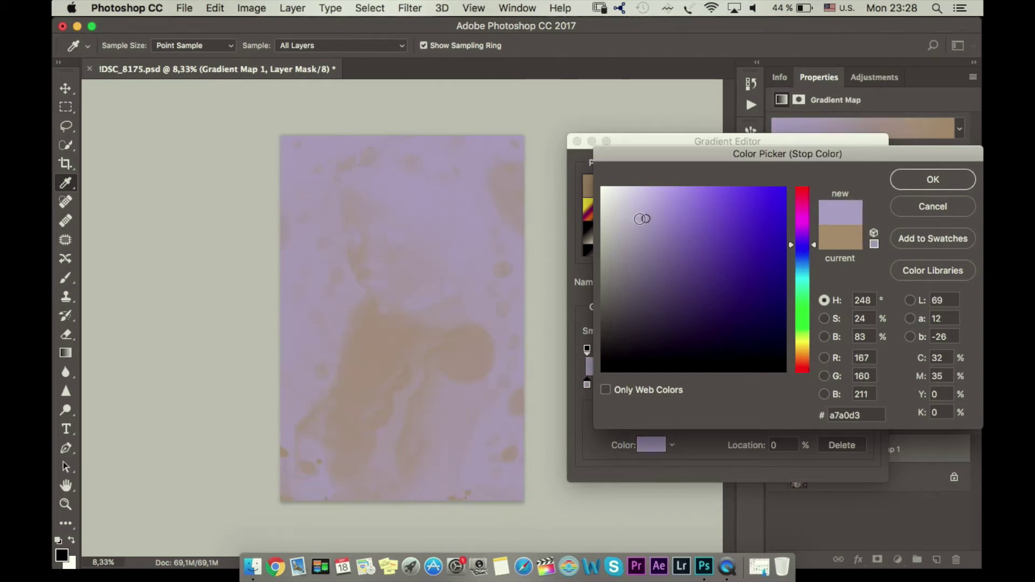
{"action": "left_click", "coordinate": [638, 214]}
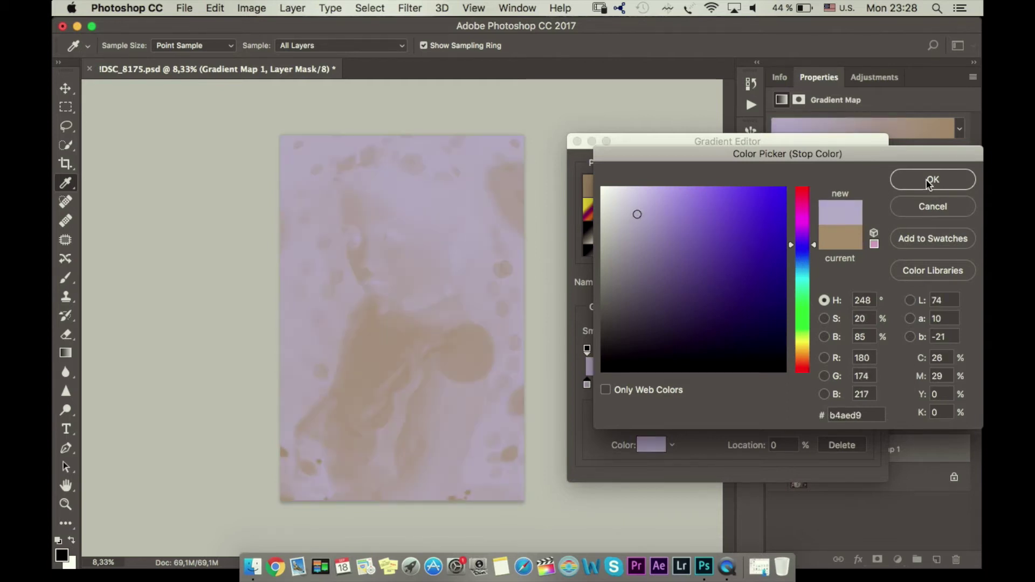
{"action": "key", "text": "Return"}
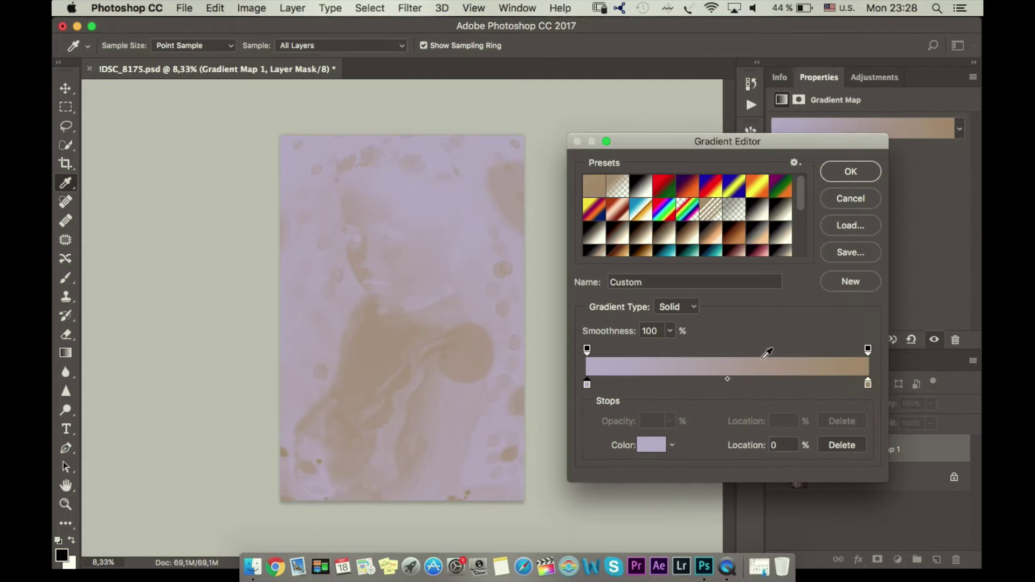
Step: Make the right gradient stop black and apply the lavender-to-black gradient
{"action": "left_click", "coordinate": [868, 385]}
{"action": "left_click", "coordinate": [659, 447]}
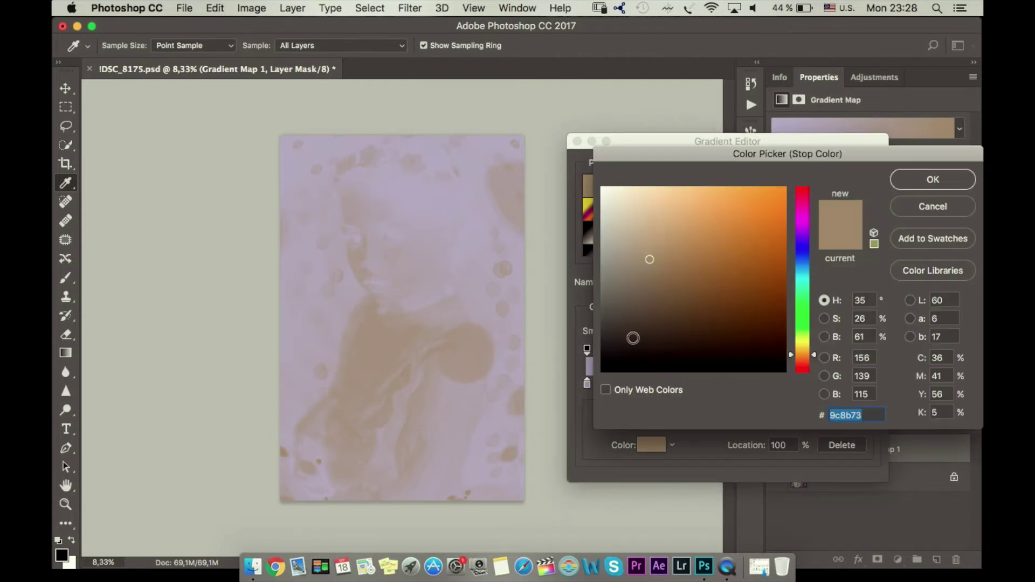
{"action": "left_click_drag", "start_coordinate": [604, 369], "coordinate": [584, 396]}
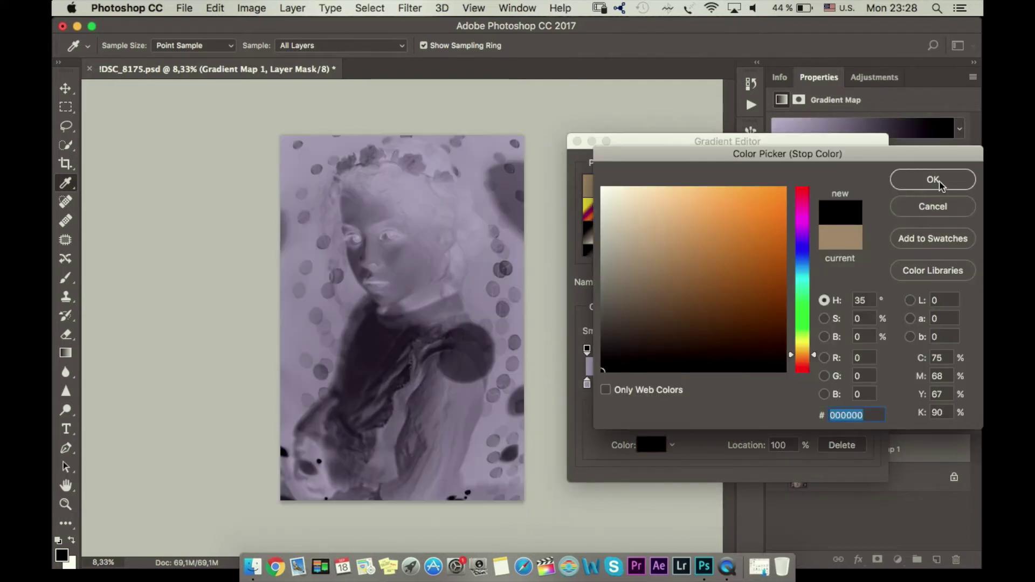
{"action": "left_click", "coordinate": [925, 184]}
{"action": "left_click", "coordinate": [850, 171]}
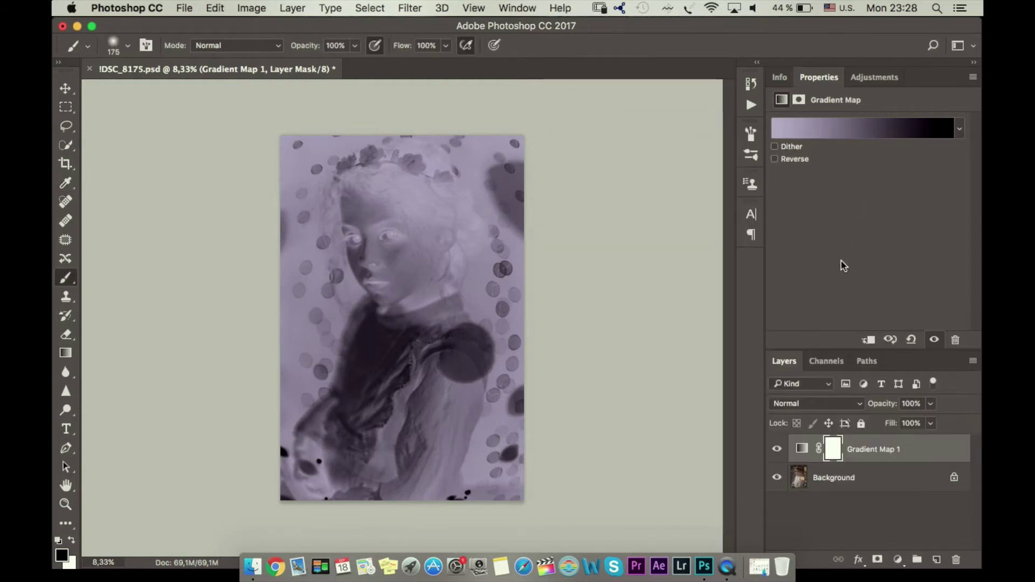
{"action": "left_click", "coordinate": [819, 409]}
Step: Blend Gradient Map 1 in Soft Light at 21% opacity and compare it on and off
{"action": "mouse_move", "coordinate": [810, 536]}
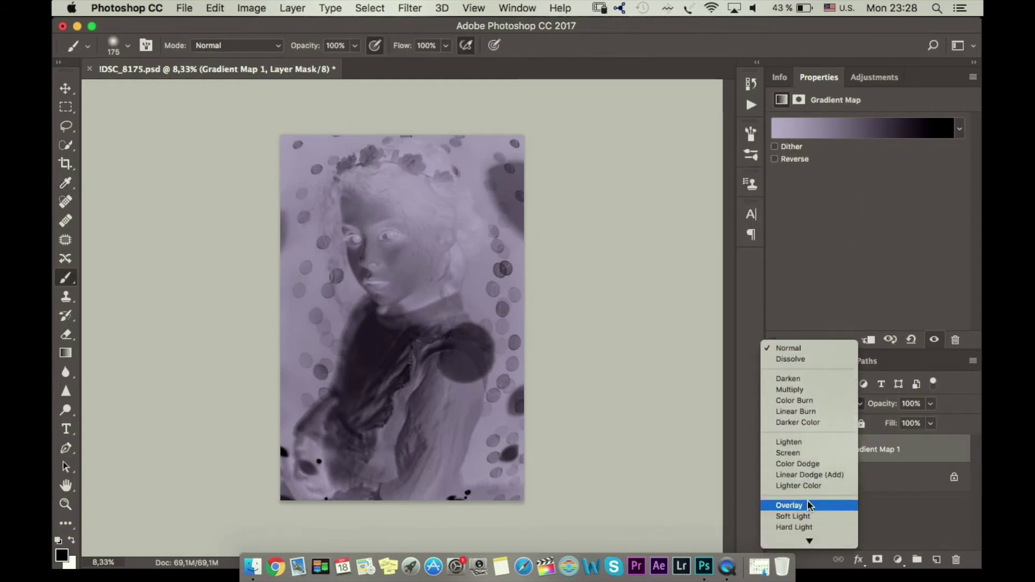
{"action": "left_click", "coordinate": [807, 516]}
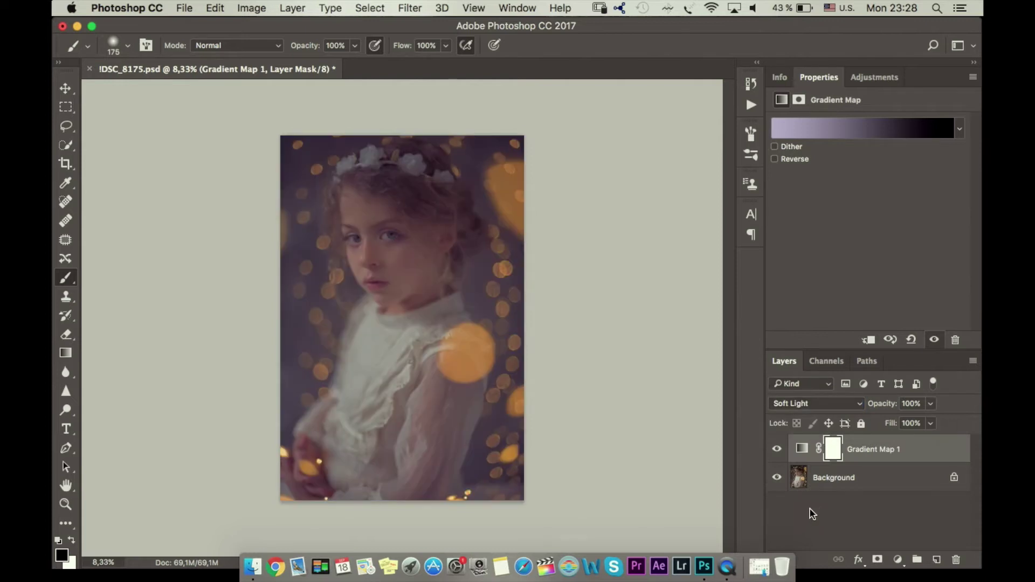
{"action": "left_click", "coordinate": [930, 403]}
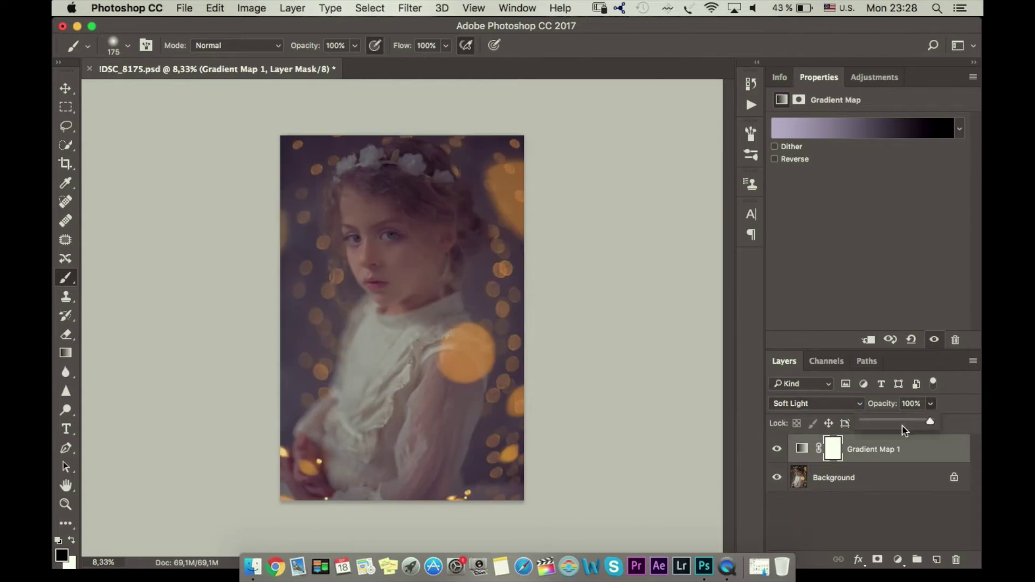
{"action": "left_click", "coordinate": [875, 424]}
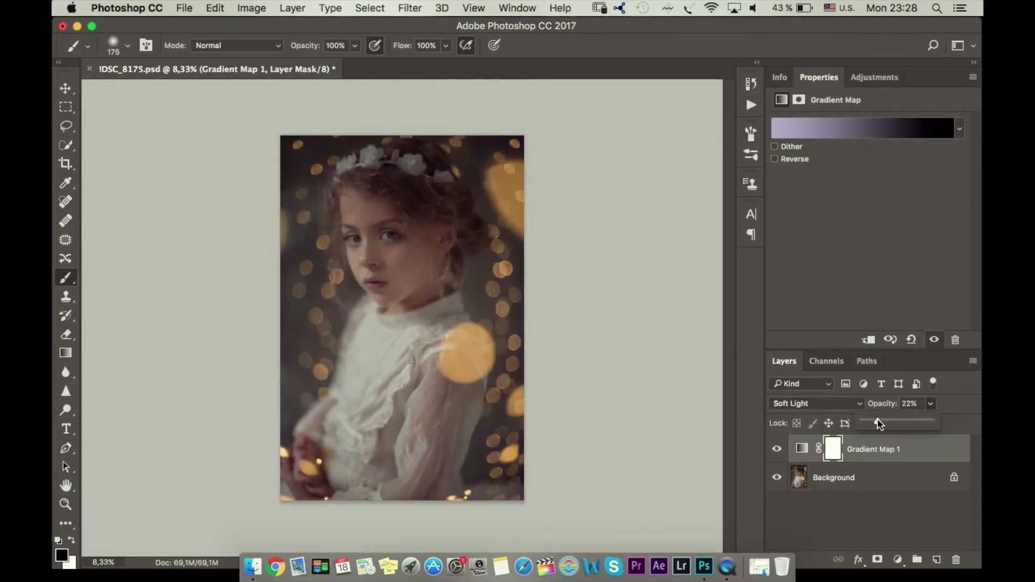
{"action": "left_click_drag", "start_coordinate": [877, 419], "coordinate": [877, 421]}
{"action": "left_click", "coordinate": [776, 449]}
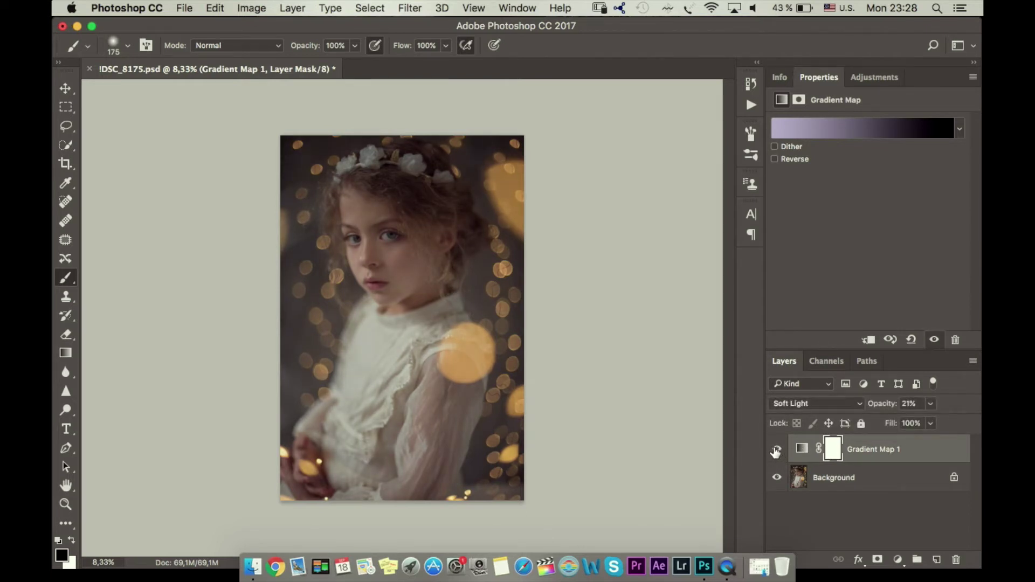
{"action": "left_click", "coordinate": [777, 450]}
{"action": "left_click", "coordinate": [778, 450]}
{"action": "left_click", "coordinate": [874, 77]}
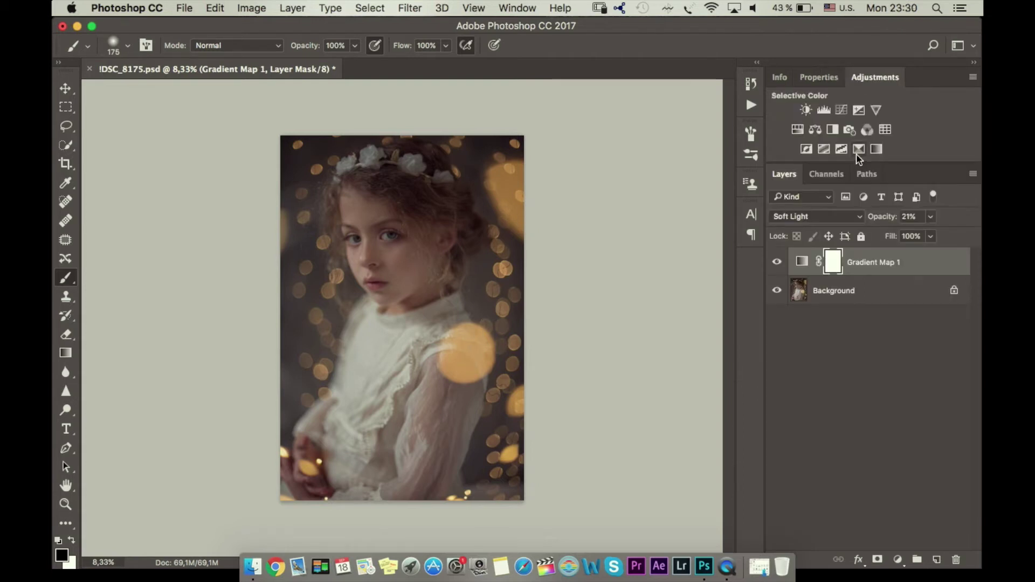
Step: Add a Selective Color layer with Yellows set to Cyan +99, Magenta +77, Yellow -20, Black +45
{"action": "left_click", "coordinate": [852, 161]}
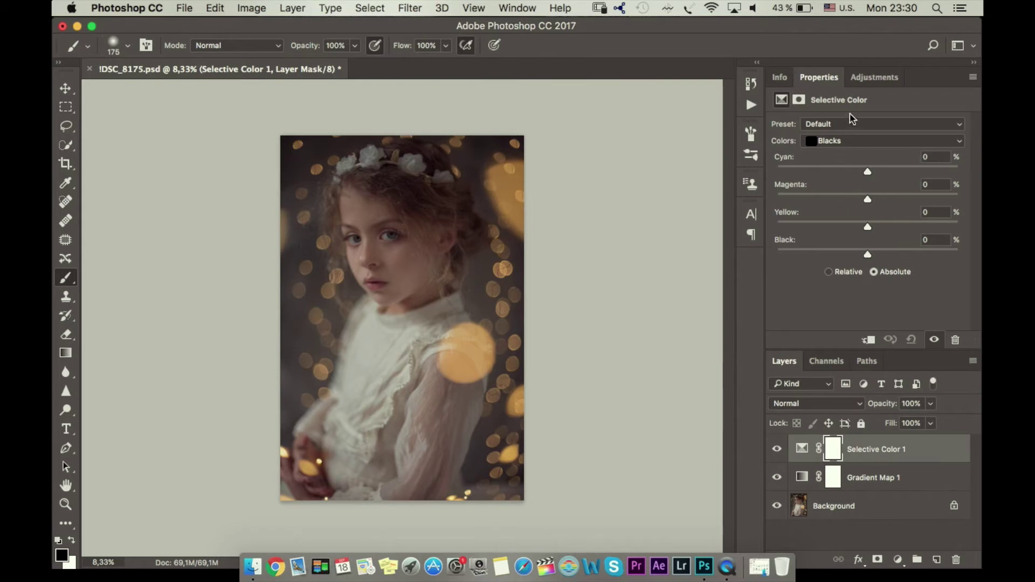
{"action": "left_click", "coordinate": [849, 141]}
{"action": "left_click", "coordinate": [842, 64]}
{"action": "left_click_drag", "start_coordinate": [867, 172], "coordinate": [892, 172]}
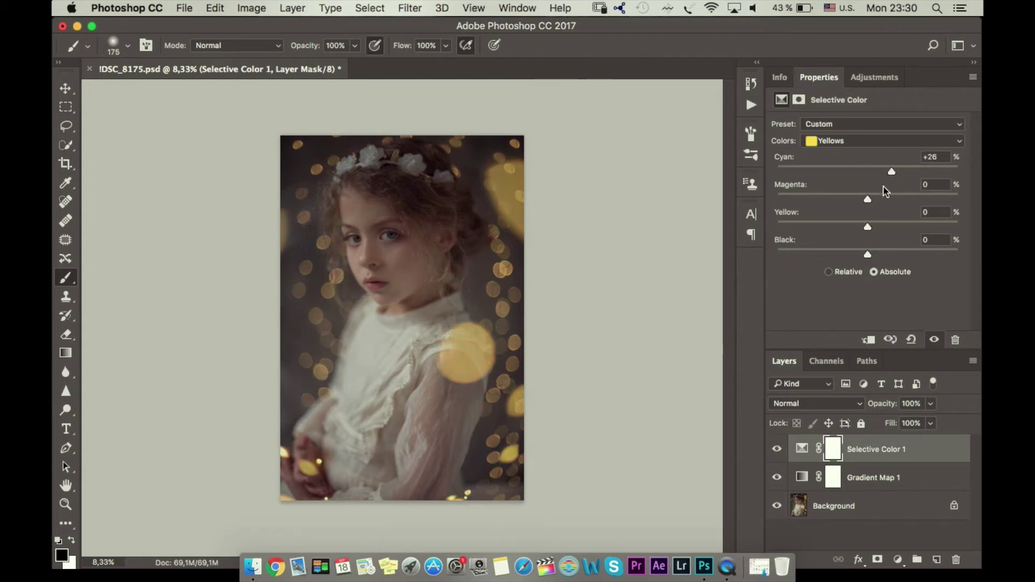
{"action": "left_click_drag", "start_coordinate": [895, 173], "coordinate": [958, 172]}
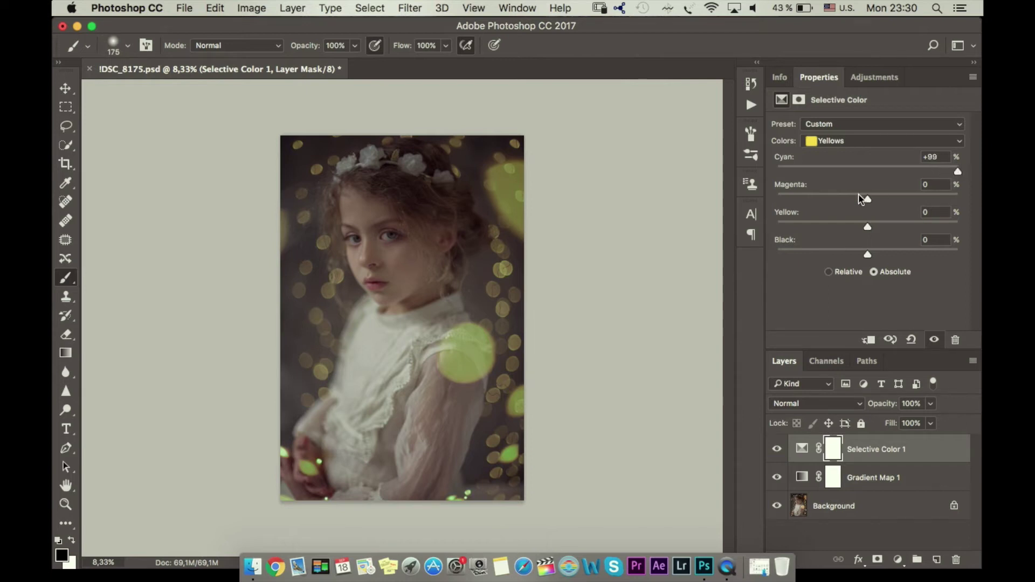
{"action": "left_click_drag", "start_coordinate": [868, 200], "coordinate": [938, 200]}
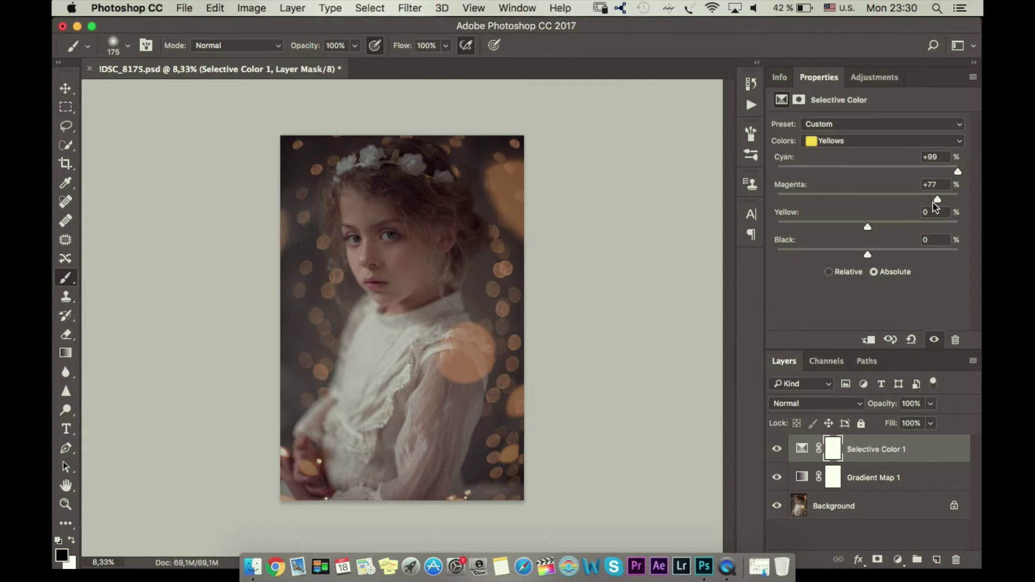
{"action": "left_click_drag", "start_coordinate": [866, 227], "coordinate": [854, 227]}
{"action": "left_click_drag", "start_coordinate": [851, 226], "coordinate": [850, 227]}
{"action": "left_click_drag", "start_coordinate": [893, 255], "coordinate": [908, 256]}
Step: Compare the effect, then paint the layer mask black over the girl with an 800 px brush
{"action": "left_click", "coordinate": [777, 449]}
{"action": "left_click", "coordinate": [777, 450]}
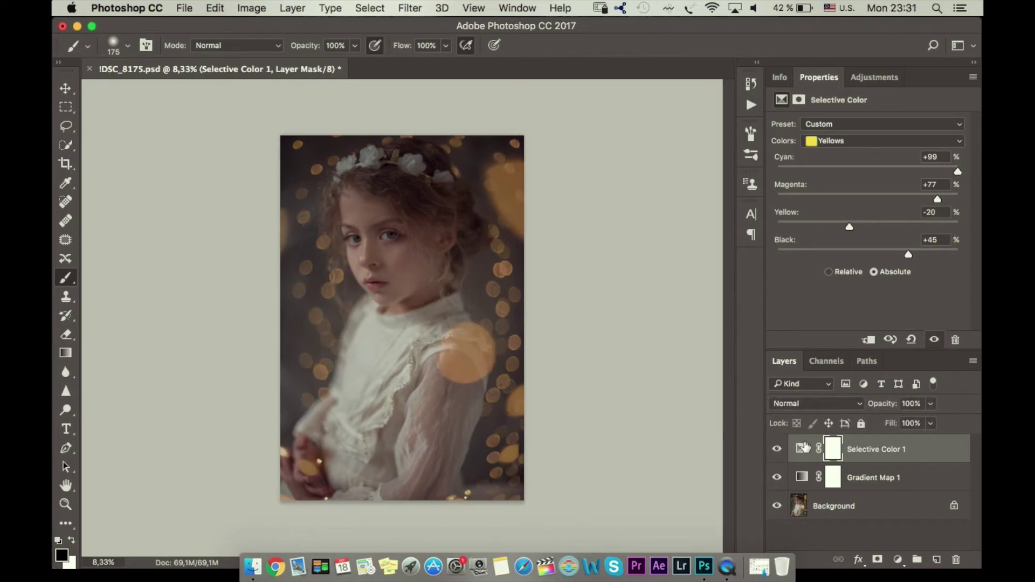
{"action": "left_click", "coordinate": [832, 449]}
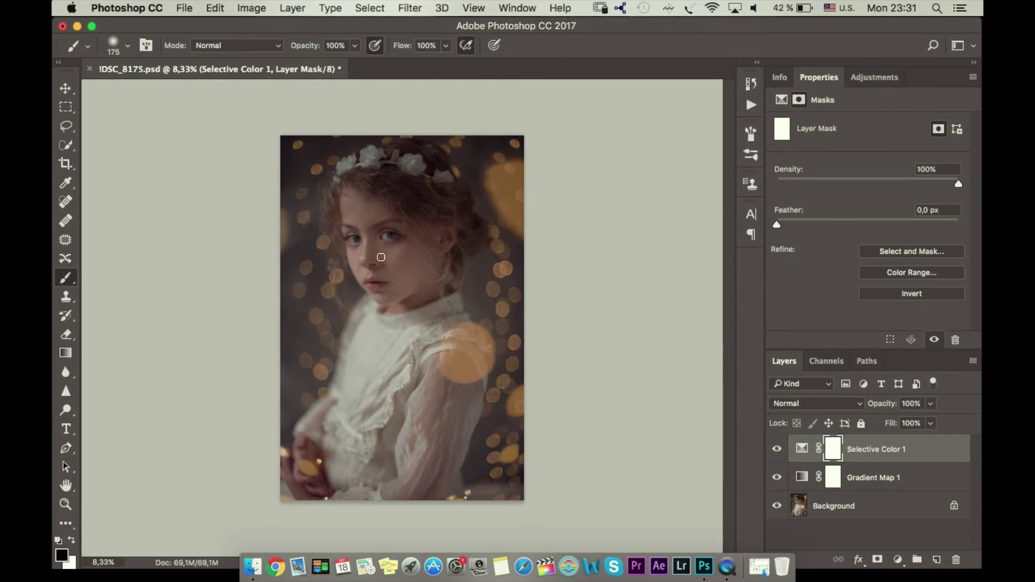
{"action": "key", "text": "bracketright"}
{"action": "key", "text": "bracketright"}
{"action": "key", "text": "bracketright"}
{"action": "key", "text": "bracketright"}
{"action": "key", "text": "bracketright"}
{"action": "key", "text": "bracketright"}
{"action": "key", "text": "bracketright"}
{"action": "key", "text": "bracketright"}
{"action": "left_click_drag", "start_coordinate": [382, 396], "coordinate": [377, 248]}
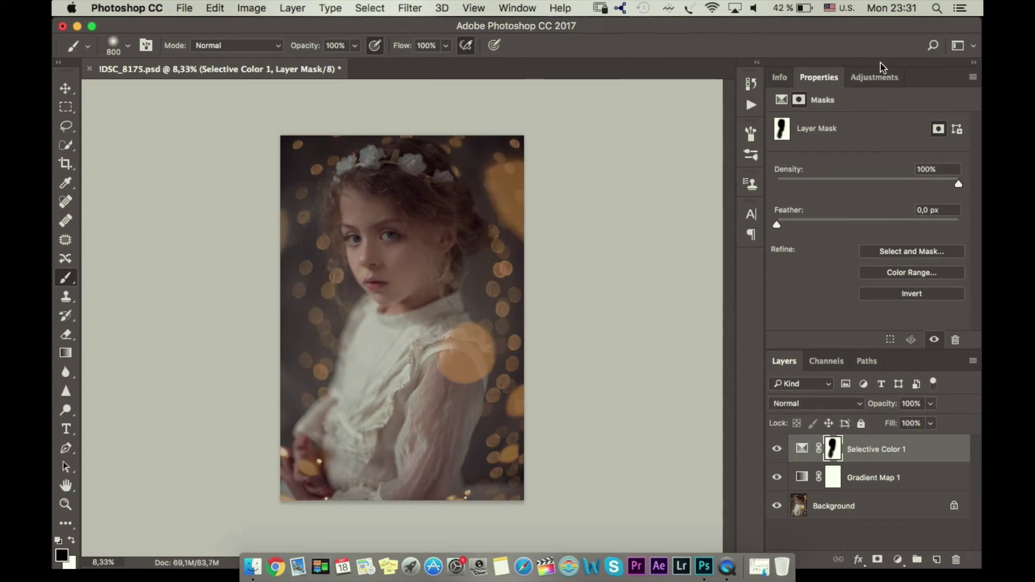
{"action": "left_click", "coordinate": [874, 77]}
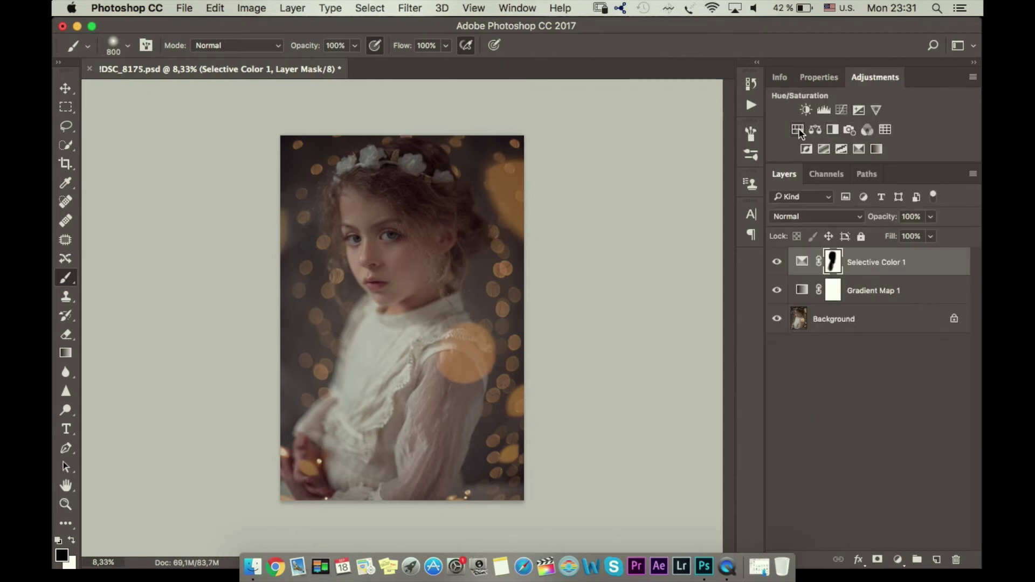
Step: Target Yellows in Hue/Saturation 1 and set Hue -180, Saturation -61, Lightness -28
{"action": "left_click", "coordinate": [835, 142]}
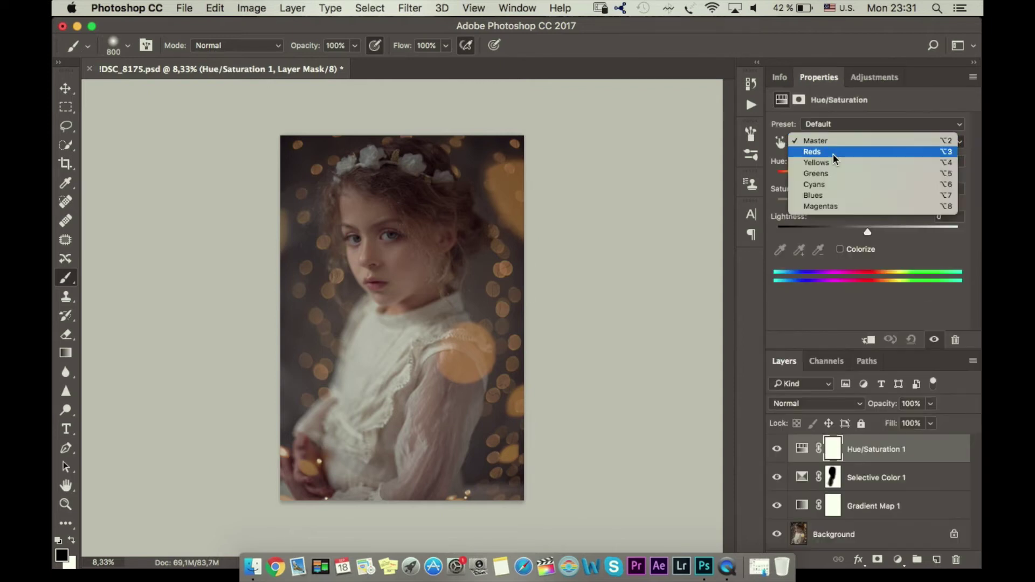
{"action": "left_click", "coordinate": [832, 160]}
{"action": "left_click", "coordinate": [781, 250]}
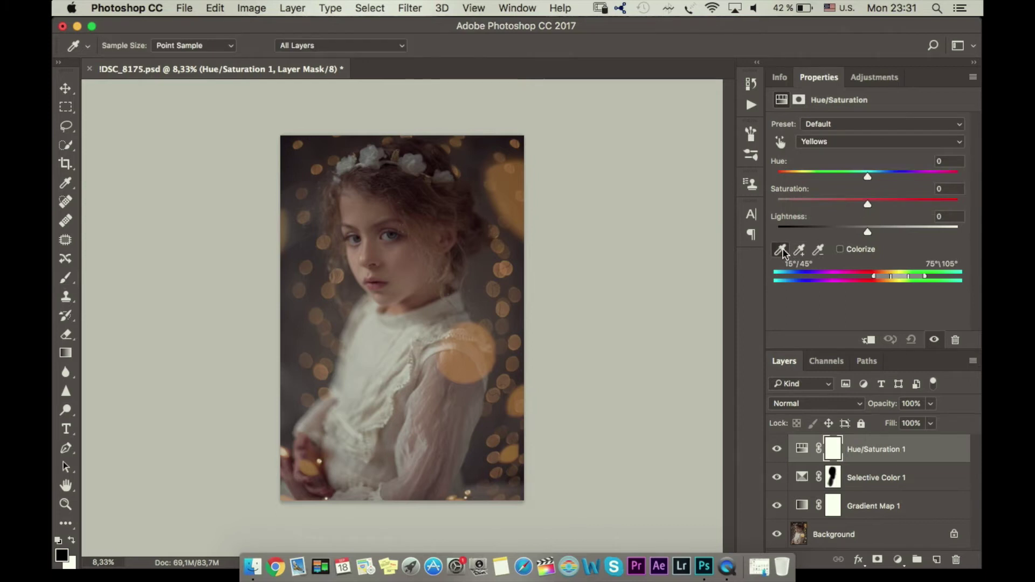
{"action": "left_click", "coordinate": [508, 190]}
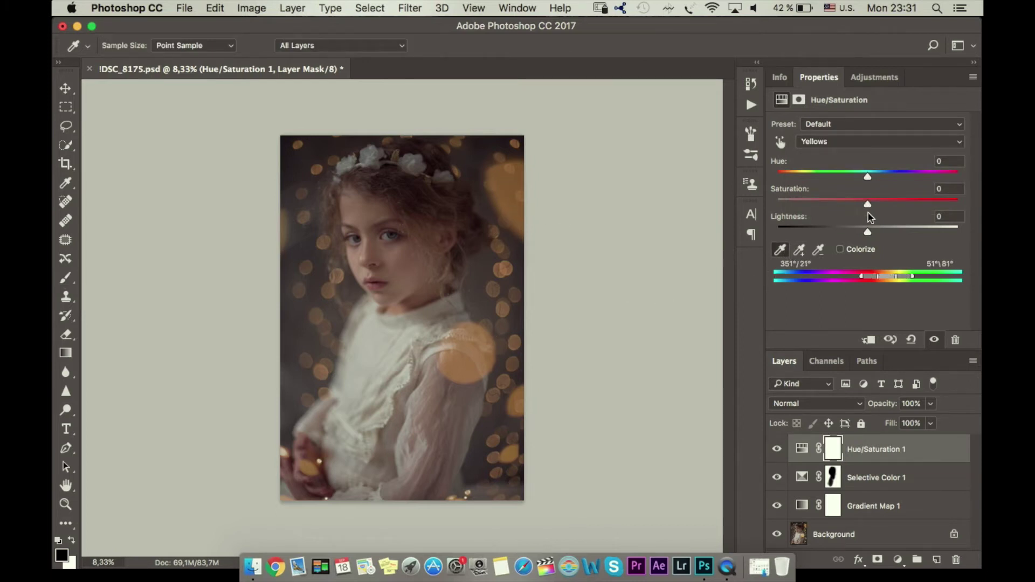
{"action": "left_click_drag", "start_coordinate": [864, 178], "coordinate": [767, 178]}
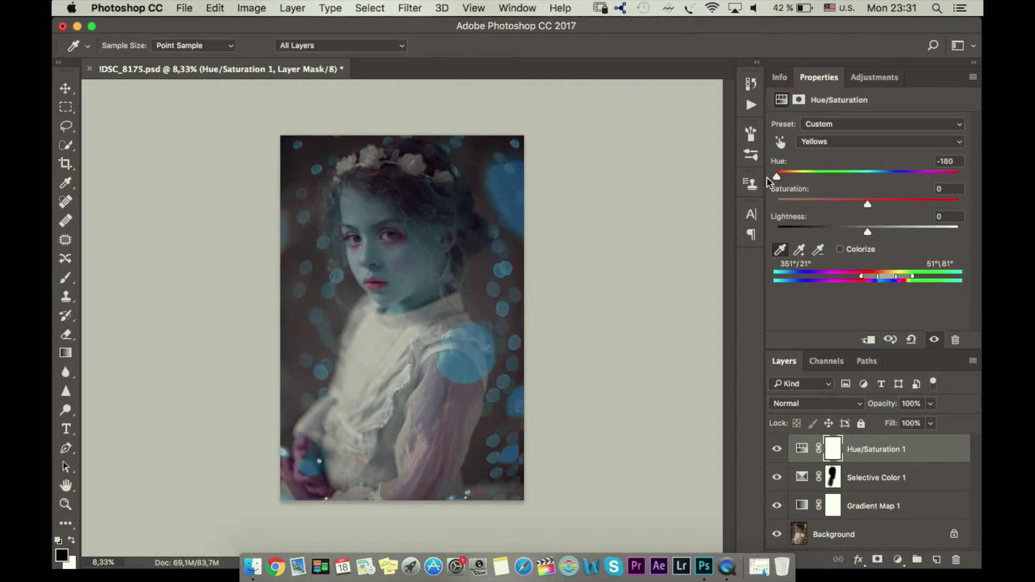
{"action": "left_click_drag", "start_coordinate": [866, 204], "coordinate": [812, 204]}
{"action": "left_click_drag", "start_coordinate": [868, 232], "coordinate": [842, 233]}
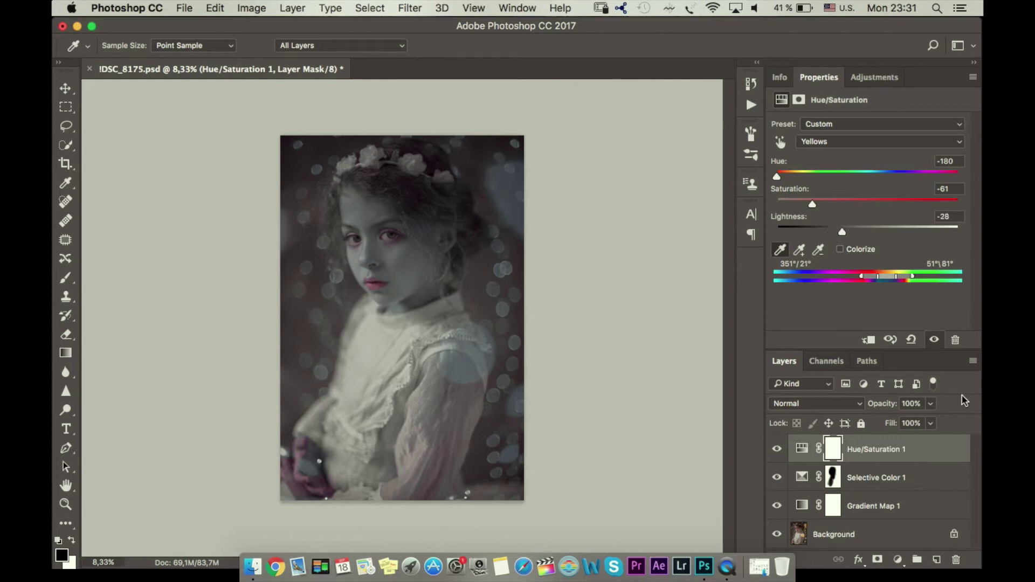
Step: Lower the layer to 41% opacity, invert its mask, and paint white around the girl
{"action": "left_click_drag", "start_coordinate": [931, 403], "coordinate": [893, 424]}
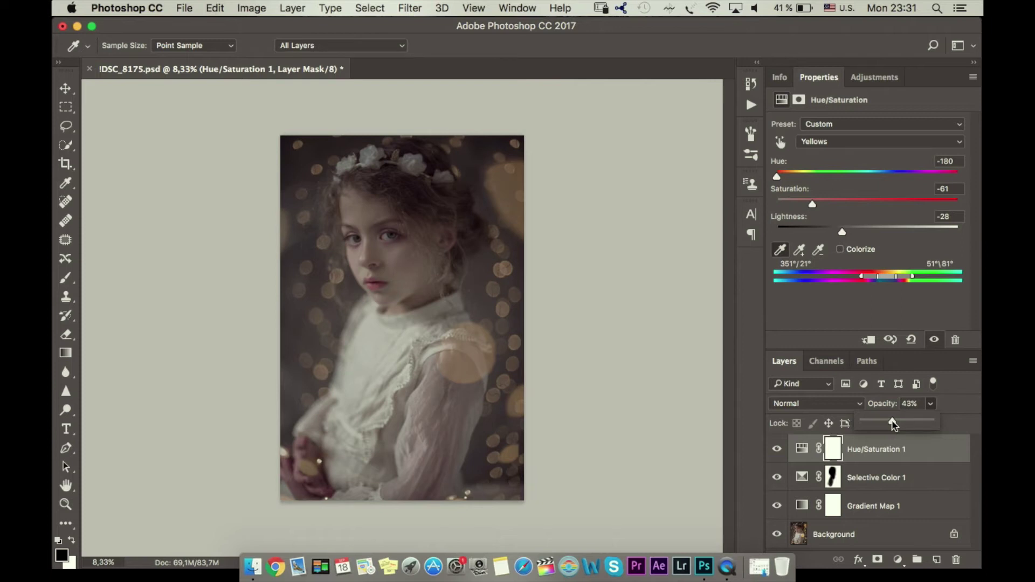
{"action": "left_click_drag", "start_coordinate": [892, 425], "coordinate": [890, 431]}
{"action": "left_click", "coordinate": [833, 449]}
{"action": "key", "text": "b"}
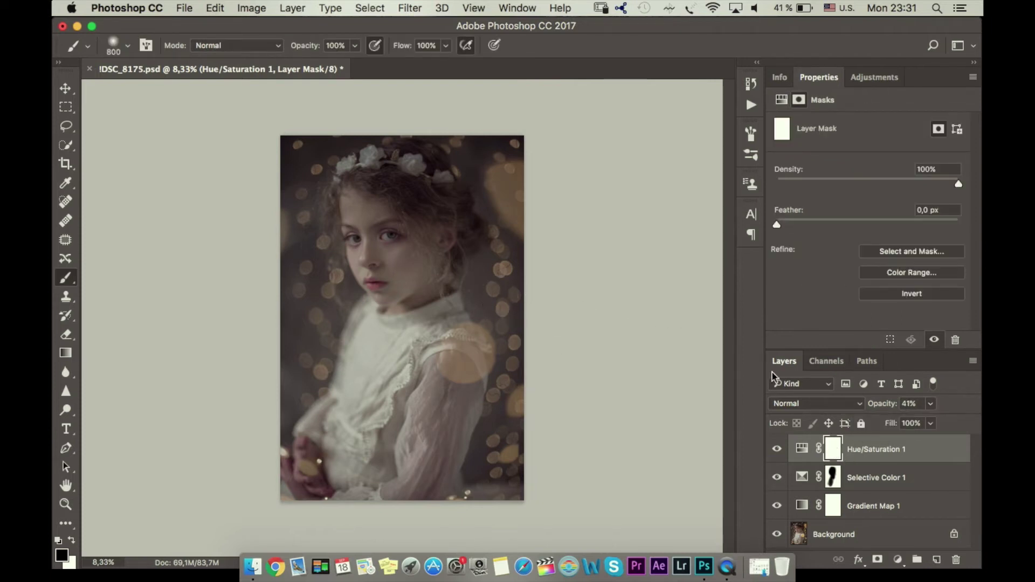
{"action": "key", "text": "super+i"}
{"action": "key", "text": "x"}
{"action": "mouse_move", "coordinate": [519, 177]}
{"action": "left_mouse_down"}
{"action": "mouse_move", "coordinate": [513, 410]}
{"action": "mouse_move", "coordinate": [455, 350]}
{"action": "mouse_move", "coordinate": [511, 369]}
{"action": "mouse_move", "coordinate": [319, 383]}
{"action": "mouse_move", "coordinate": [292, 185]}
{"action": "mouse_move", "coordinate": [356, 97]}
{"action": "mouse_move", "coordinate": [299, 220]}
{"action": "mouse_move", "coordinate": [514, 287]}
{"action": "left_mouse_up"}
{"action": "key", "text": "bracketleft"}
{"action": "key", "text": "bracketleft"}
{"action": "key", "text": "bracketleft"}
{"action": "key", "text": "bracketleft"}
{"action": "key", "text": "bracketleft"}
{"action": "key", "text": "bracketleft"}
{"action": "key", "text": "bracketleft"}
{"action": "key", "text": "bracketleft"}
{"action": "key", "text": "bracketleft"}
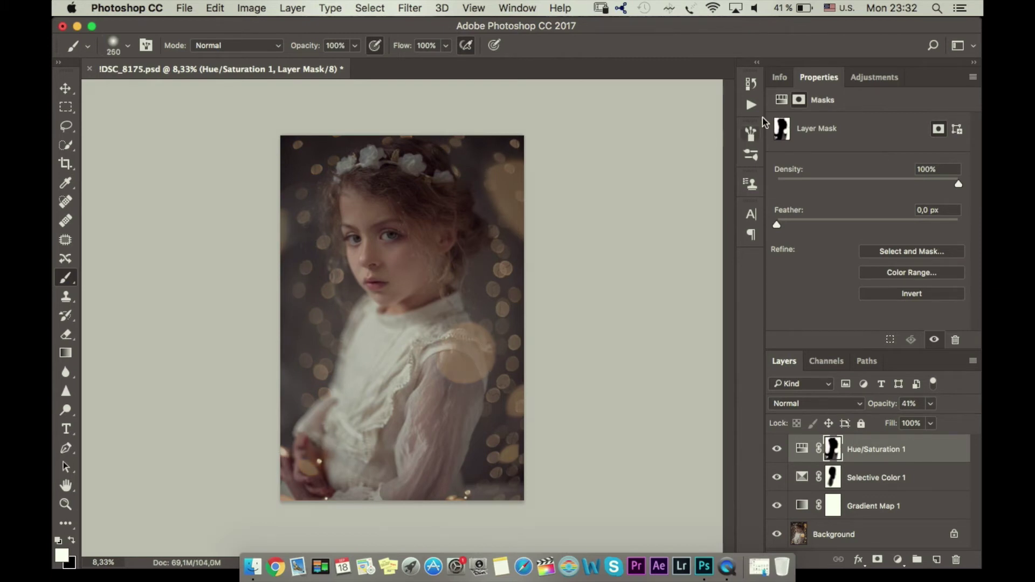
{"action": "left_click", "coordinate": [874, 78]}
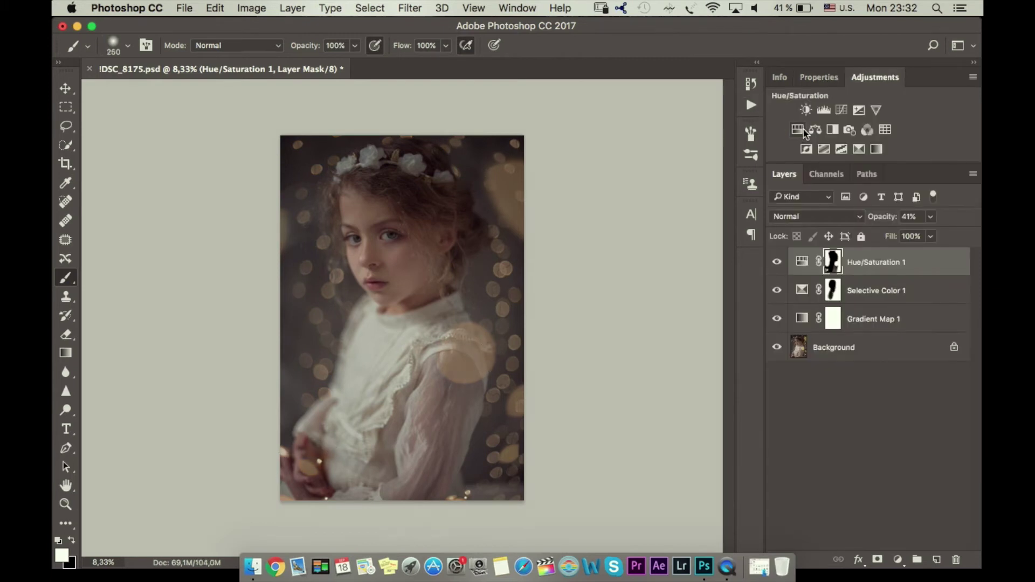
Step: Add a Black, White Gradient Map layer blended in Soft Light at 20% opacity
{"action": "left_click", "coordinate": [876, 149]}
{"action": "left_click", "coordinate": [873, 128]}
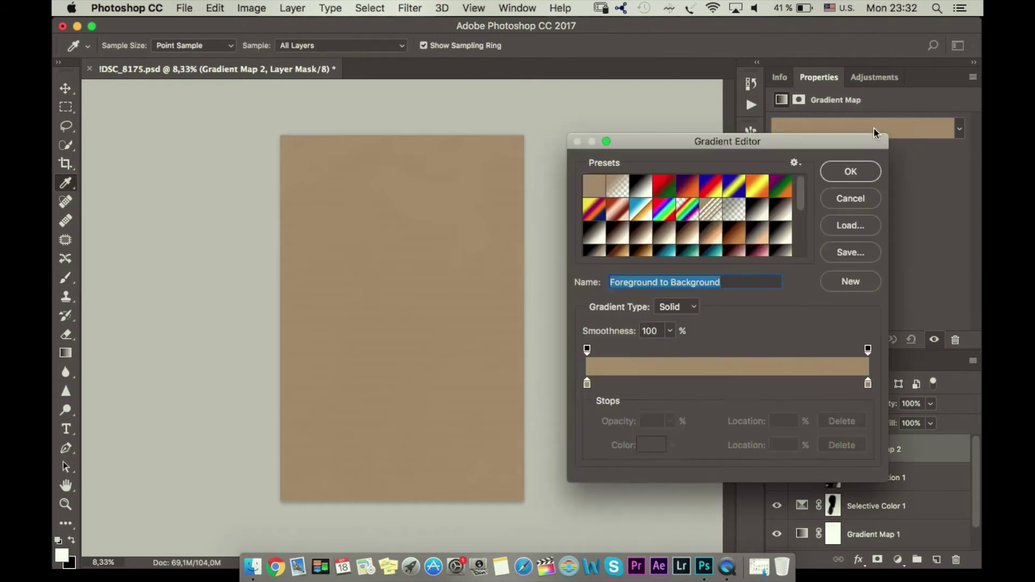
{"action": "left_click", "coordinate": [634, 185]}
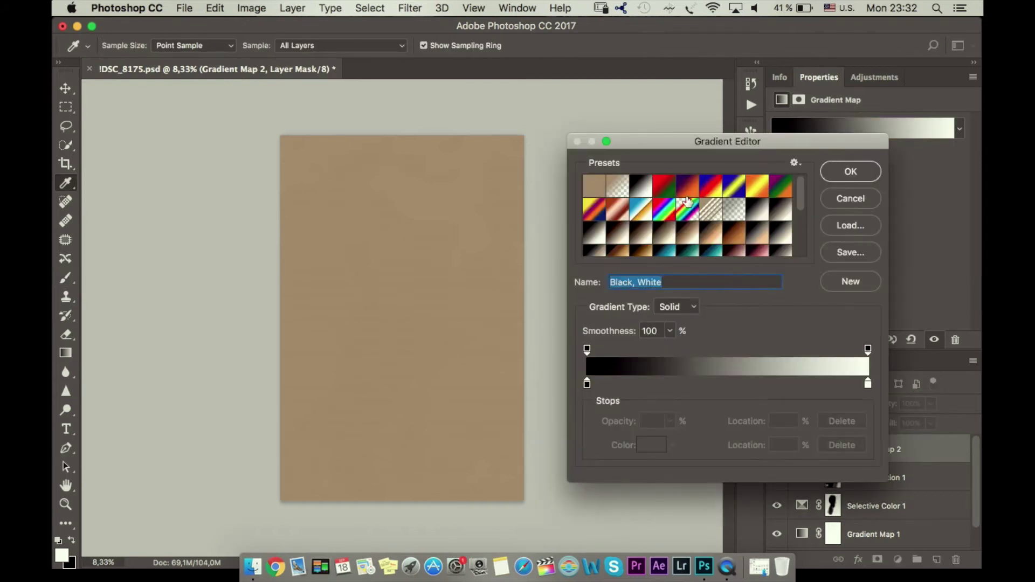
{"action": "left_click", "coordinate": [856, 173]}
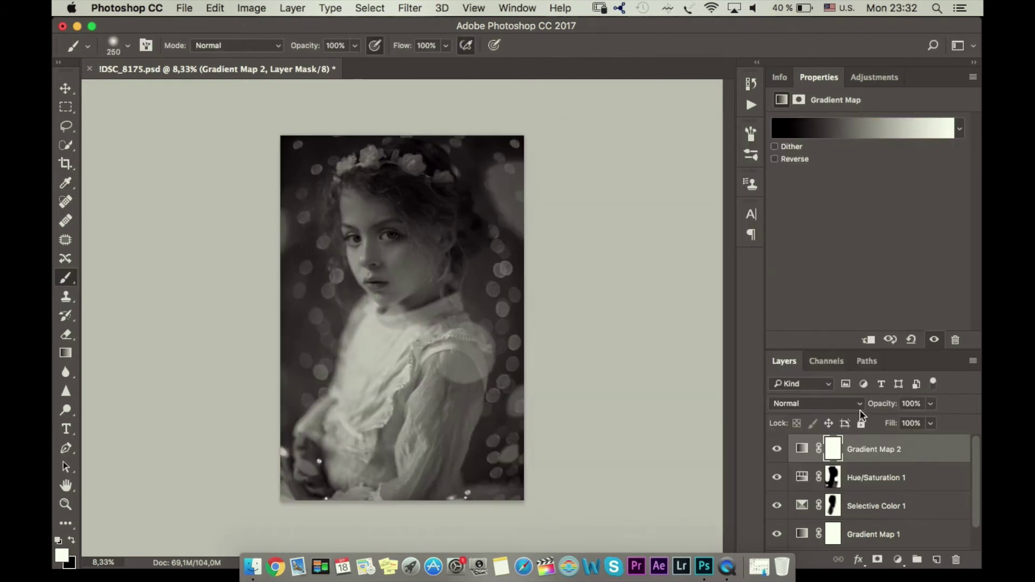
{"action": "left_click", "coordinate": [825, 405]}
{"action": "mouse_move", "coordinate": [805, 551]}
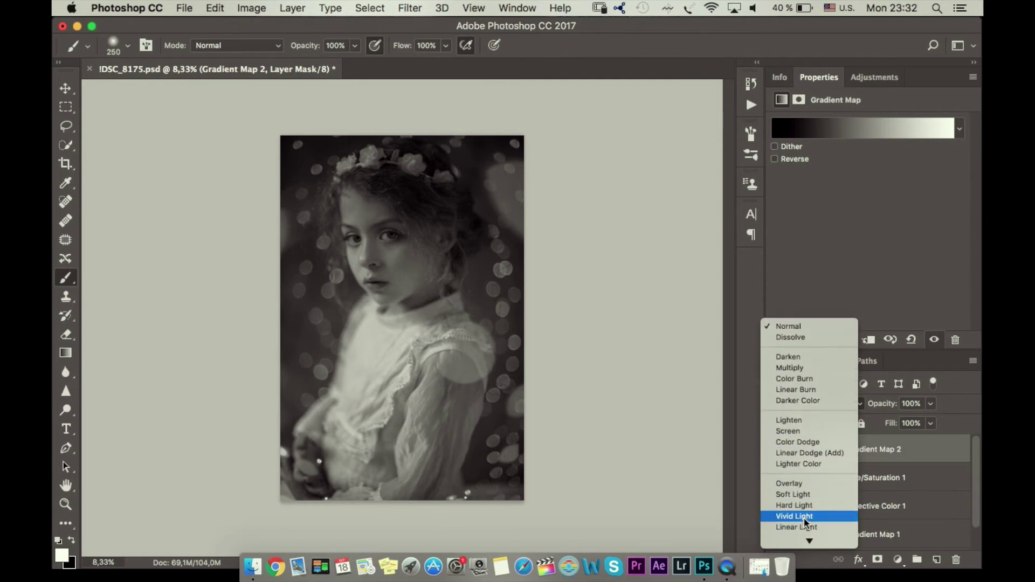
{"action": "left_click", "coordinate": [792, 494]}
{"action": "left_click_drag", "start_coordinate": [930, 403], "coordinate": [874, 425]}
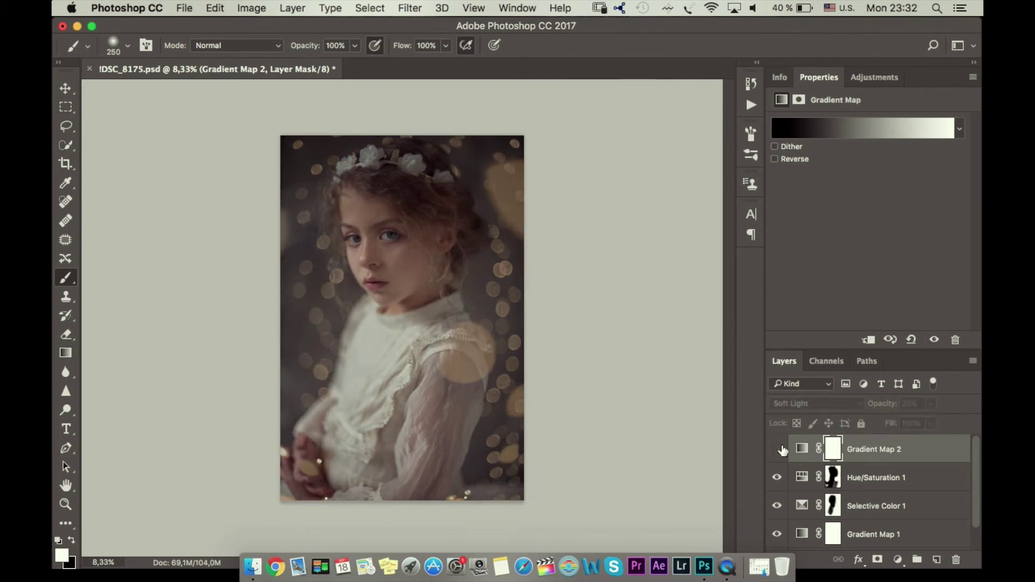
{"action": "left_click", "coordinate": [876, 79]}
{"action": "left_click", "coordinate": [797, 130]}
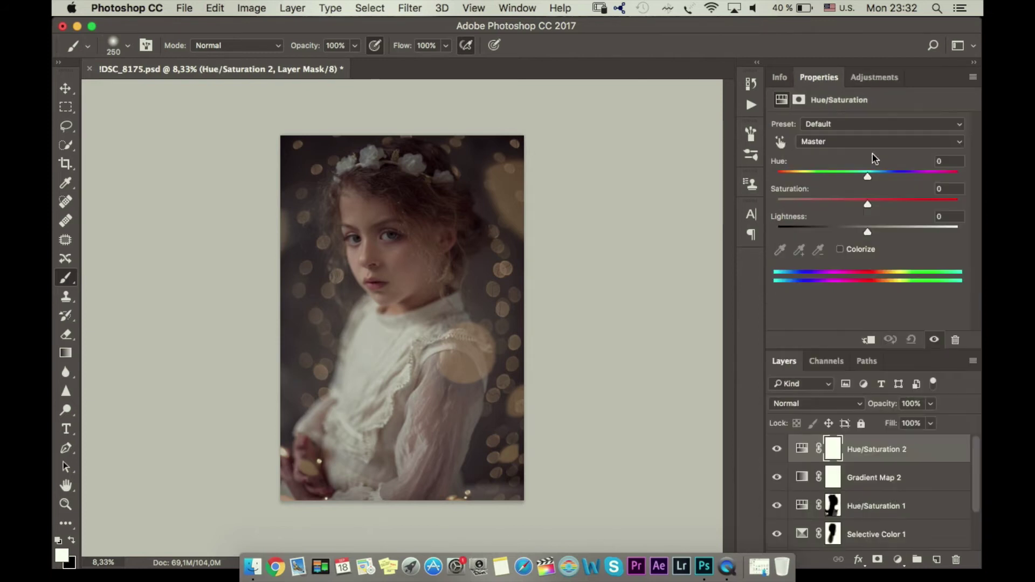
Step: Blend Hue/Saturation 2 in Soft Light at 50% opacity with Saturation -18 and Lightness +26
{"action": "left_click", "coordinate": [814, 404]}
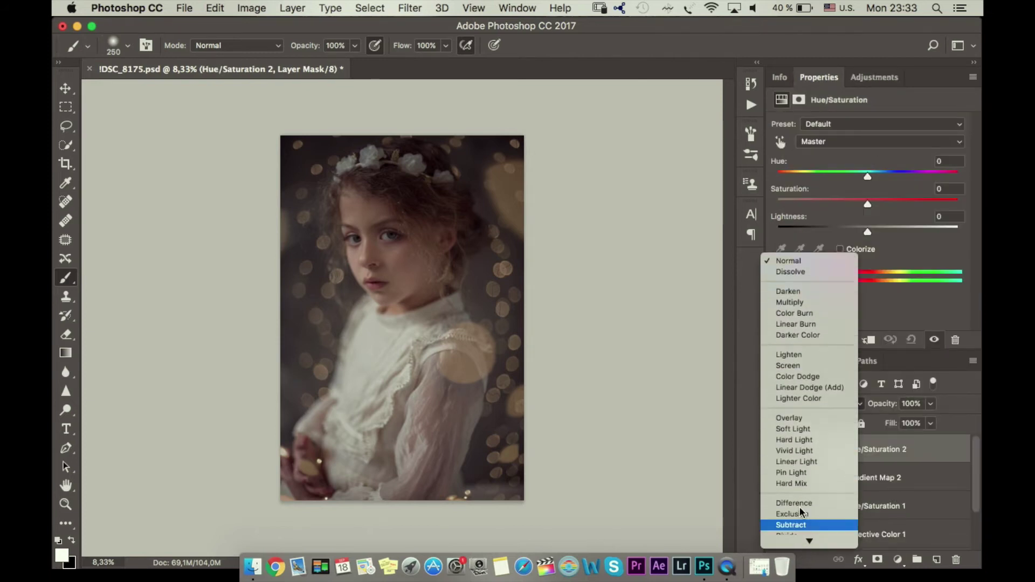
{"action": "left_click", "coordinate": [804, 431]}
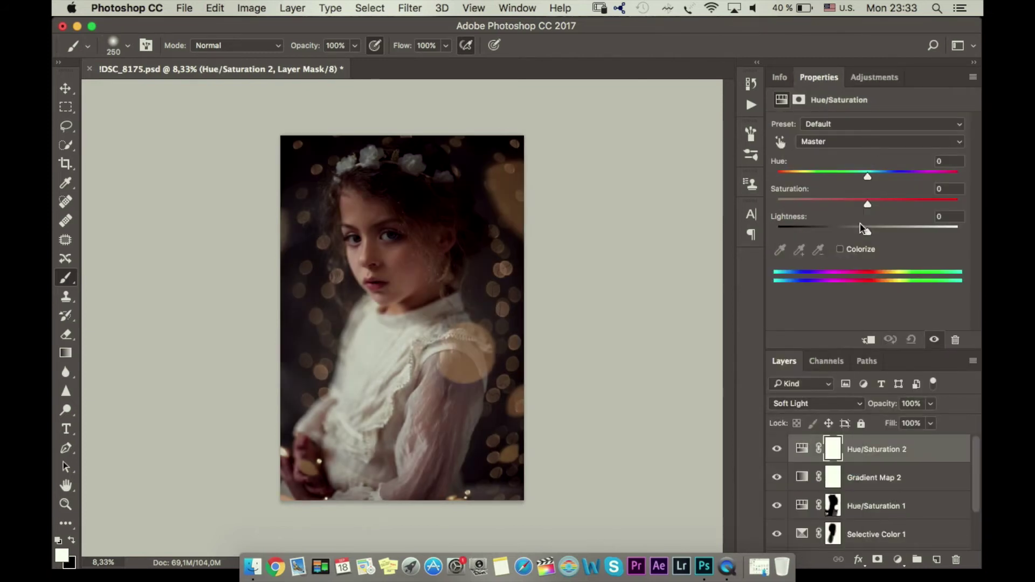
{"action": "left_click_drag", "start_coordinate": [897, 232], "coordinate": [889, 230]}
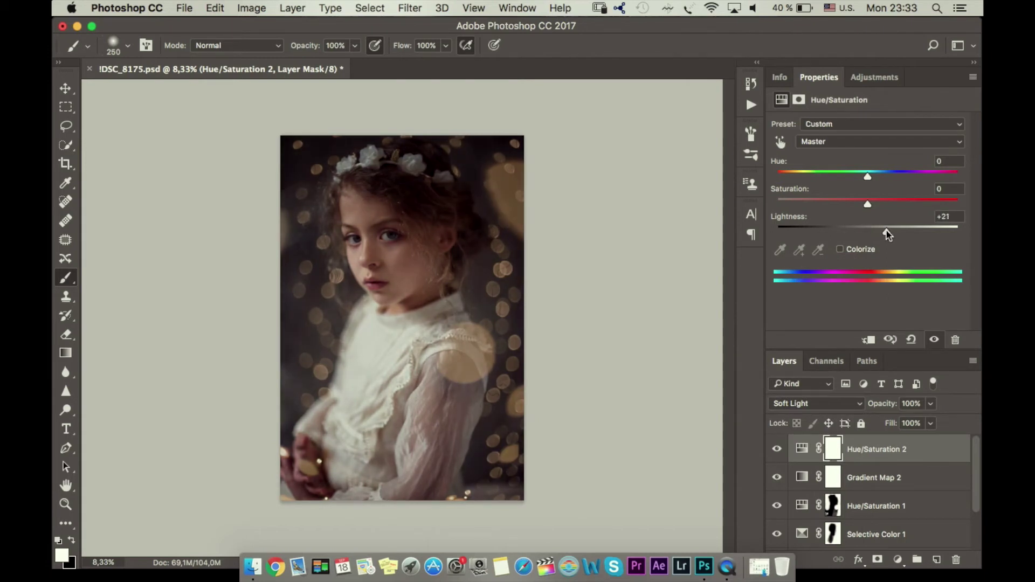
{"action": "left_click_drag", "start_coordinate": [865, 209], "coordinate": [860, 207]}
{"action": "left_click", "coordinate": [932, 405]}
{"action": "left_click", "coordinate": [893, 425]}
{"action": "left_click", "coordinate": [778, 450]}
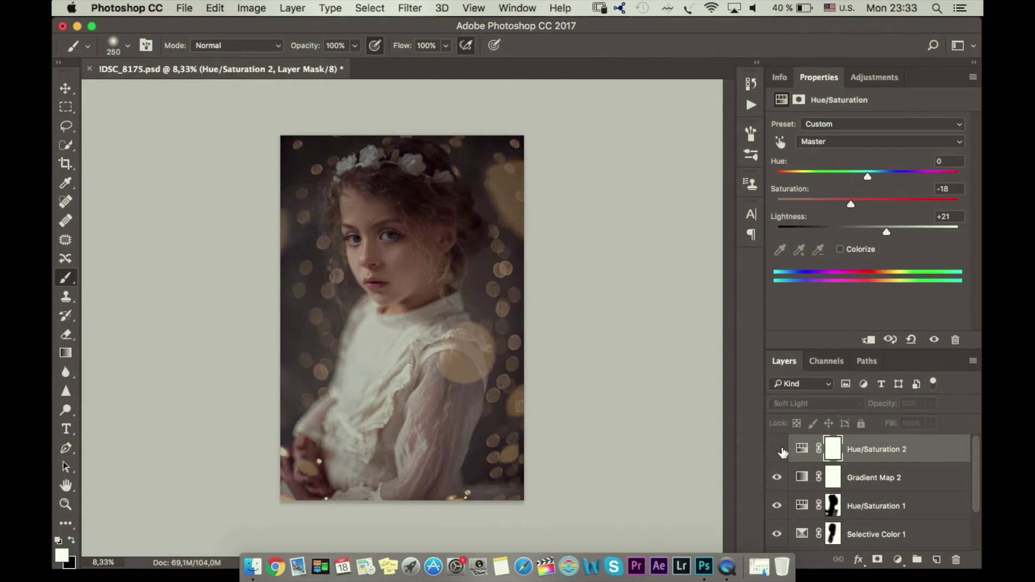
{"action": "left_click", "coordinate": [777, 450]}
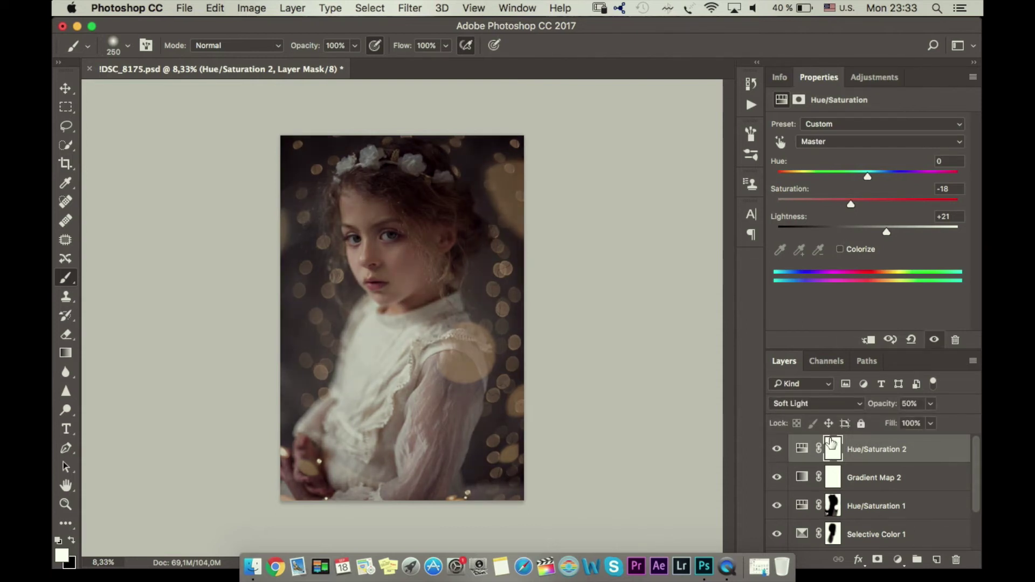
{"action": "left_click_drag", "start_coordinate": [887, 233], "coordinate": [892, 232]}
{"action": "left_click", "coordinate": [881, 79]}
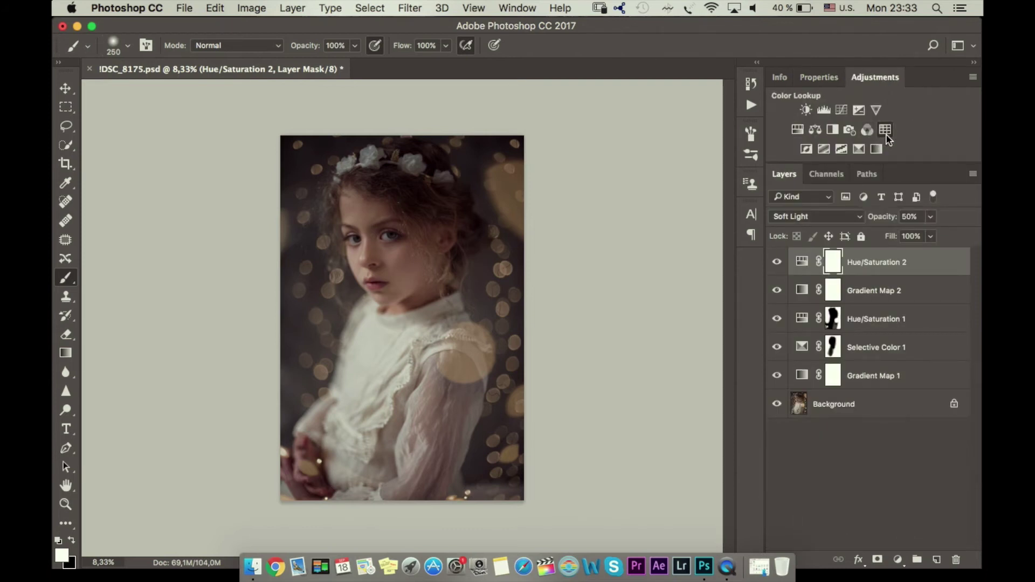
Step: Add a Color Lookup layer using Kodak 5218 Kodak 2383 (by Adobe).cube at 40% opacity
{"action": "left_click", "coordinate": [885, 130]}
{"action": "left_click", "coordinate": [873, 125]}
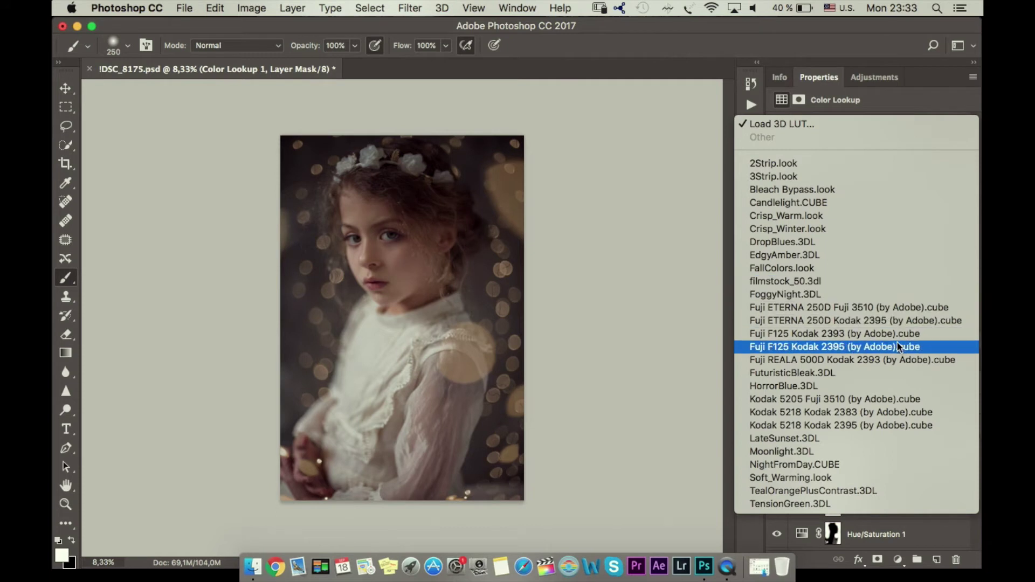
{"action": "left_click", "coordinate": [878, 411]}
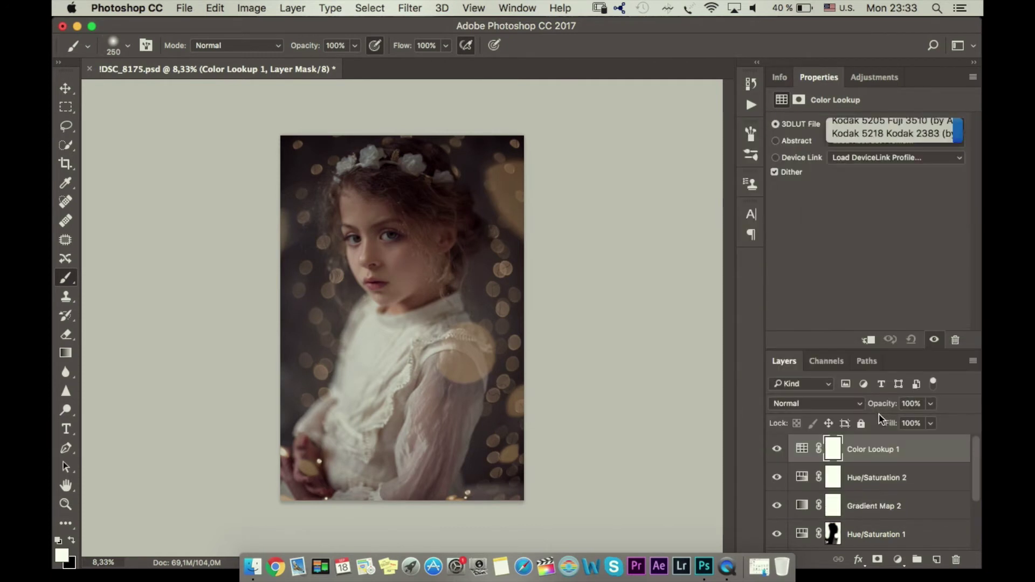
{"action": "left_click", "coordinate": [931, 404]}
{"action": "left_click_drag", "start_coordinate": [930, 420], "coordinate": [890, 421]}
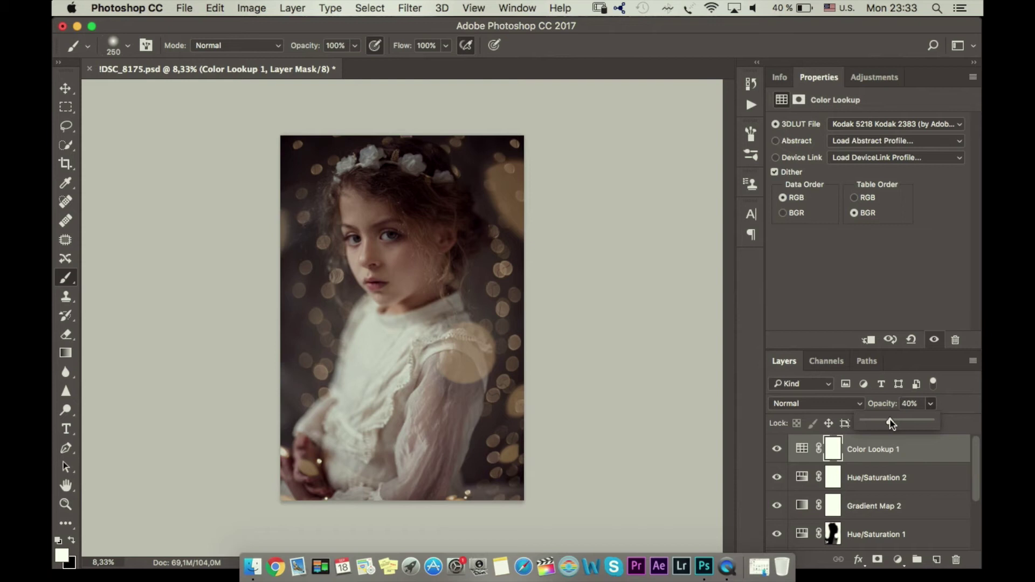
{"action": "left_click", "coordinate": [777, 449]}
{"action": "left_click", "coordinate": [777, 449]}
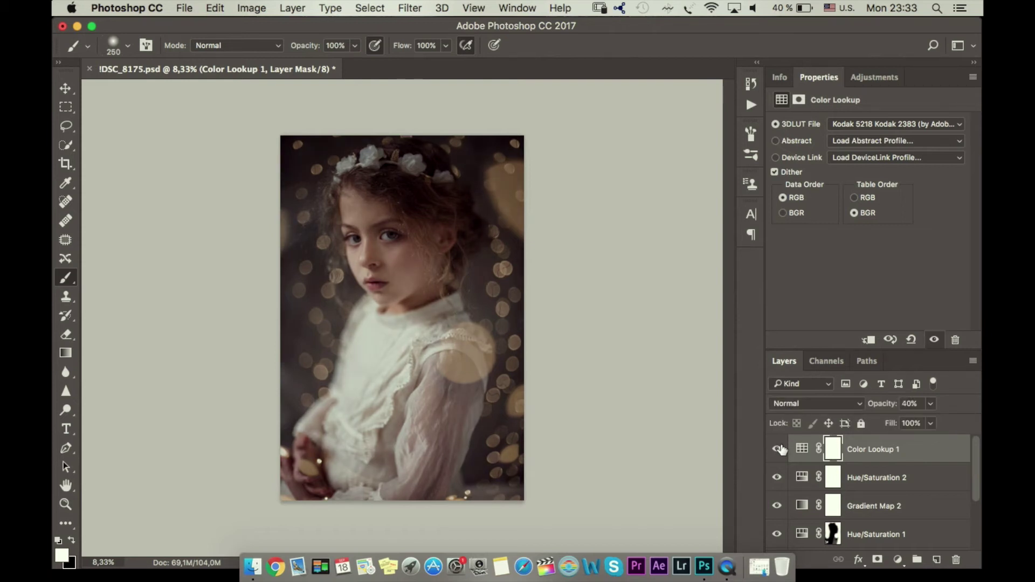
{"action": "left_click", "coordinate": [884, 80]}
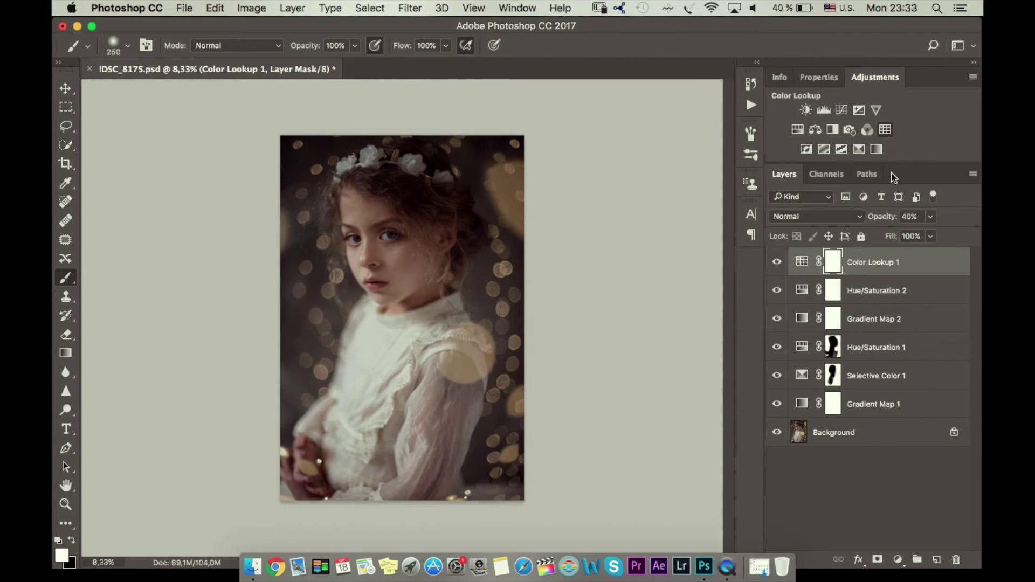
Step: Add a second Color Lookup layer using Kodak 5205 Fuji 3510 (by Adobe).cube at 53% opacity
{"action": "left_click", "coordinate": [888, 133]}
{"action": "left_click", "coordinate": [871, 140]}
{"action": "left_click", "coordinate": [881, 119]}
{"action": "left_click", "coordinate": [887, 124]}
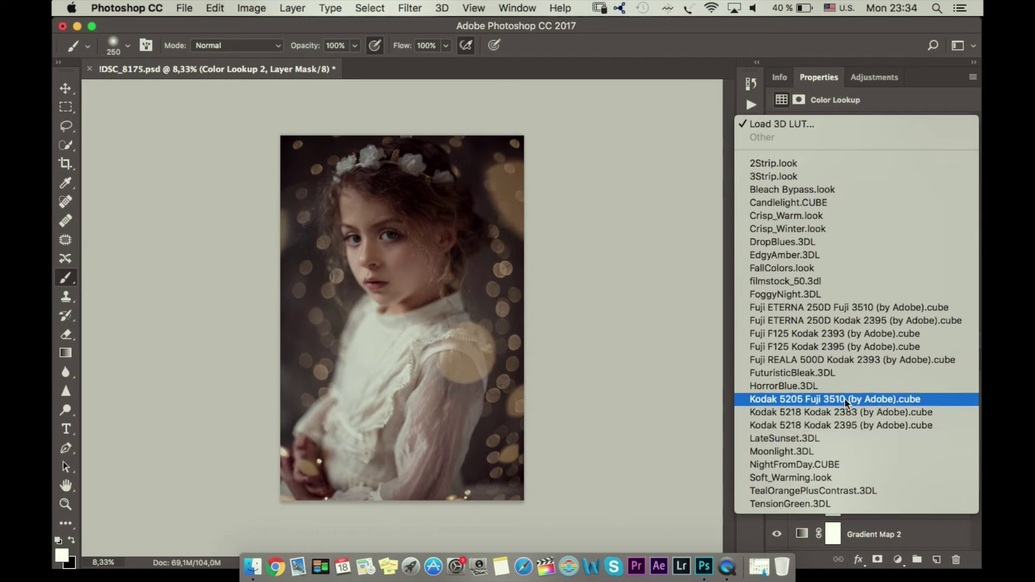
{"action": "left_click", "coordinate": [825, 400]}
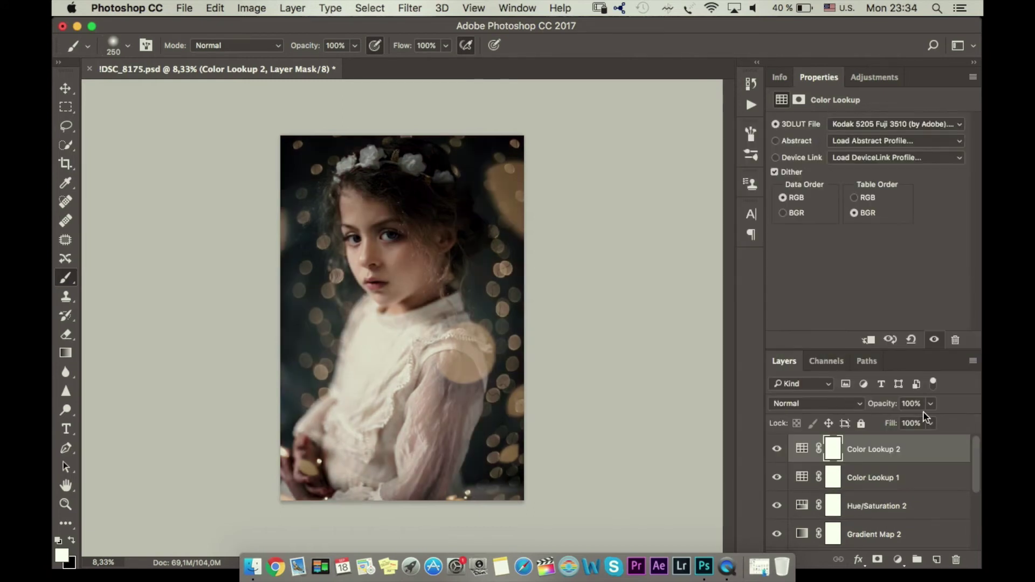
{"action": "left_click", "coordinate": [932, 404]}
{"action": "left_click_drag", "start_coordinate": [889, 420], "coordinate": [898, 420]}
{"action": "left_click", "coordinate": [777, 449]}
{"action": "left_click", "coordinate": [777, 449]}
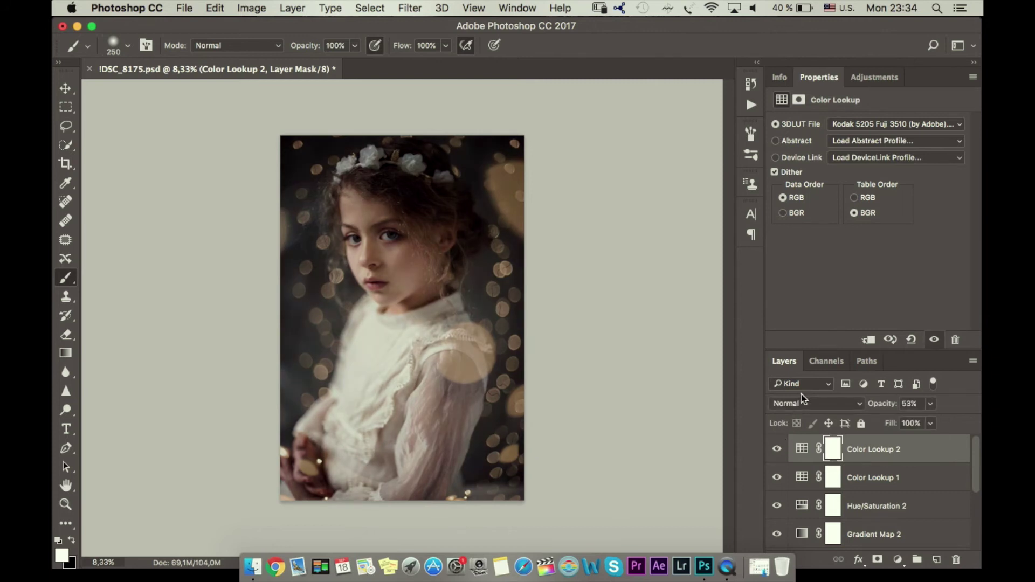
{"action": "left_click", "coordinate": [878, 81]}
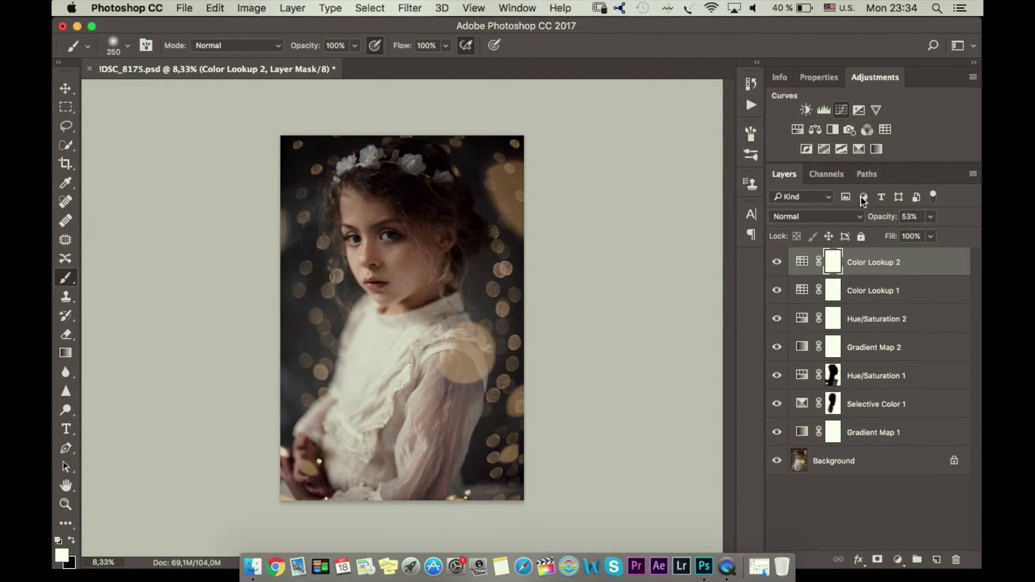
Step: Add a Curves layer, raising the black point and lifting the curve to fade the shadows
{"action": "left_click_drag", "start_coordinate": [802, 311], "coordinate": [804, 302]}
{"action": "left_click", "coordinate": [841, 268]}
{"action": "left_click_drag", "start_coordinate": [900, 211], "coordinate": [899, 202]}
{"action": "left_click_drag", "start_coordinate": [840, 274], "coordinate": [839, 271]}
{"action": "left_click_drag", "start_coordinate": [804, 301], "coordinate": [804, 296]}
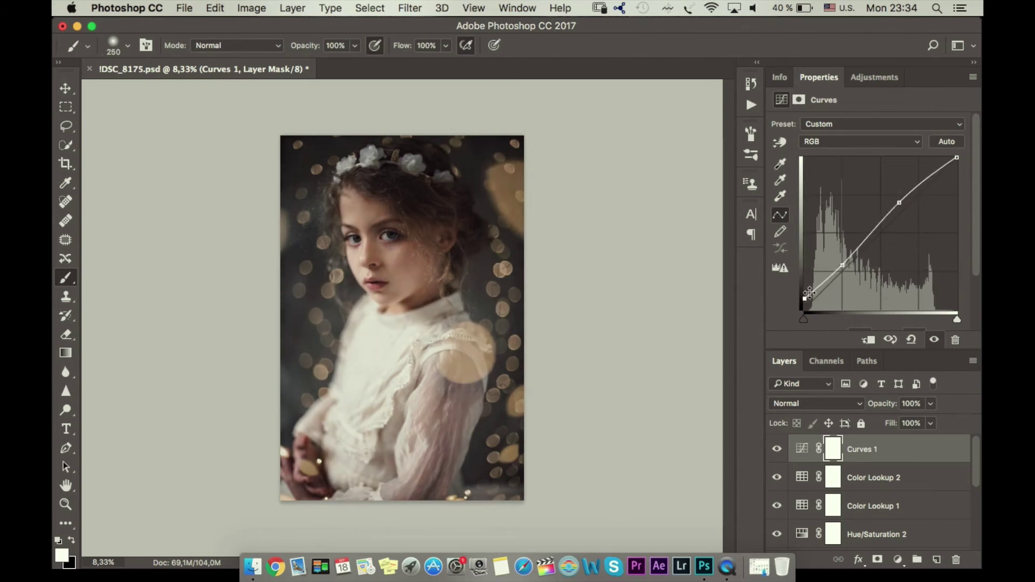
{"action": "left_click_drag", "start_coordinate": [842, 265], "coordinate": [843, 266]}
{"action": "left_click_drag", "start_coordinate": [899, 203], "coordinate": [898, 202]}
Step: Fill the Curves 1 mask with an inverted Background layer using Apply Image
{"action": "left_click", "coordinate": [831, 449]}
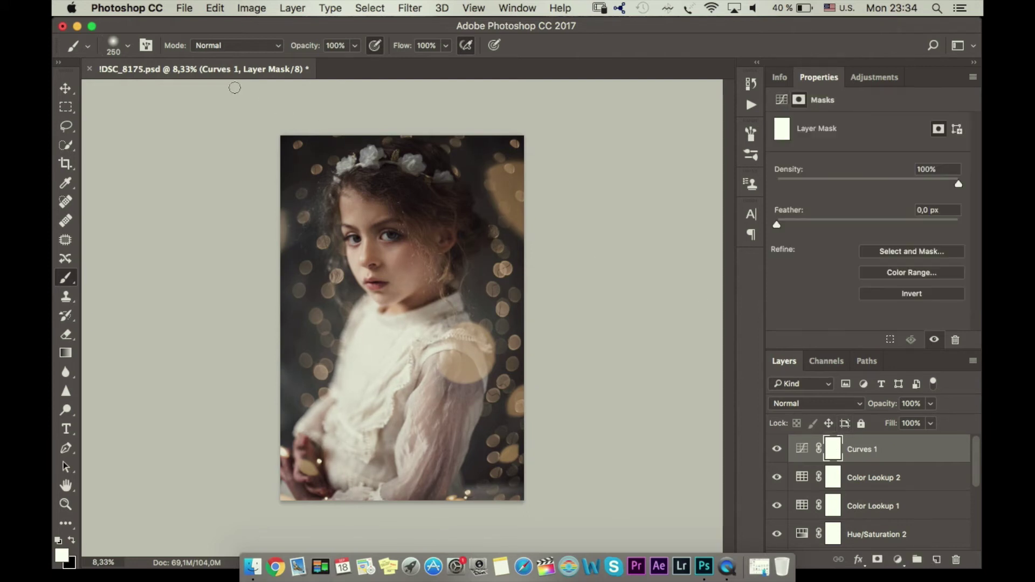
{"action": "left_click", "coordinate": [251, 8]}
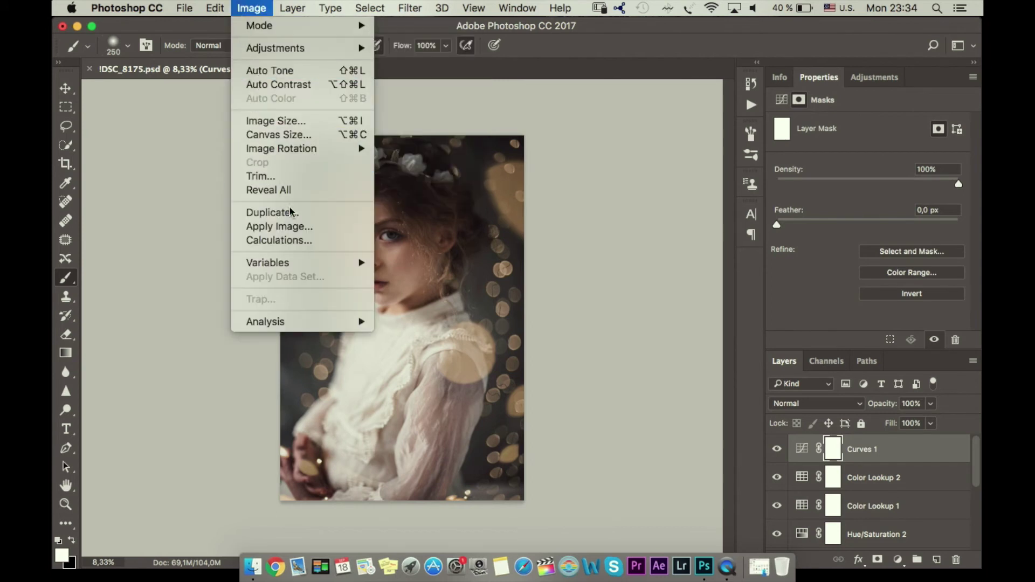
{"action": "left_click", "coordinate": [297, 225]}
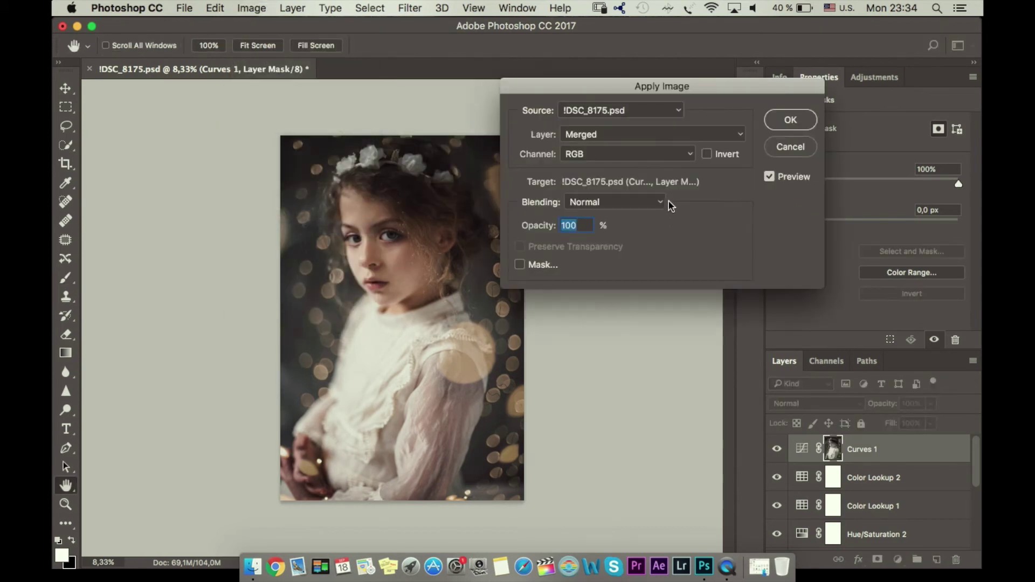
{"action": "left_click", "coordinate": [655, 134]}
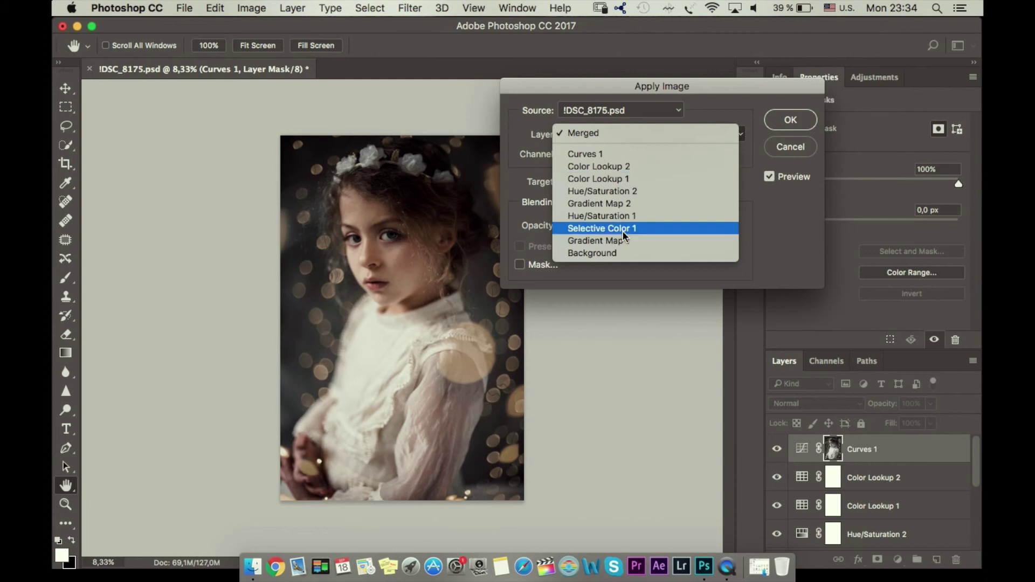
{"action": "left_click", "coordinate": [616, 253]}
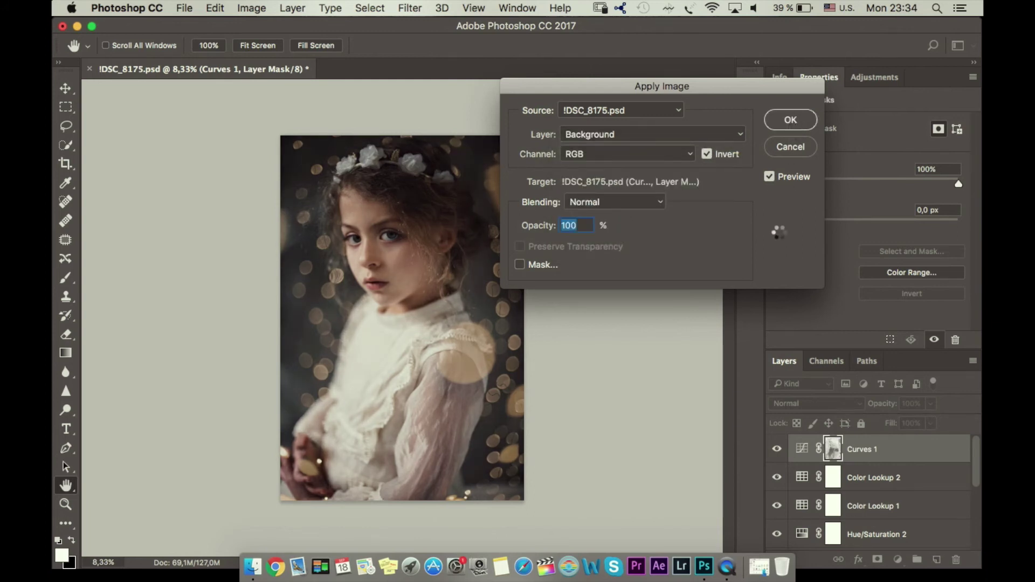
{"action": "key", "text": "Return"}
{"action": "key", "text": "b"}
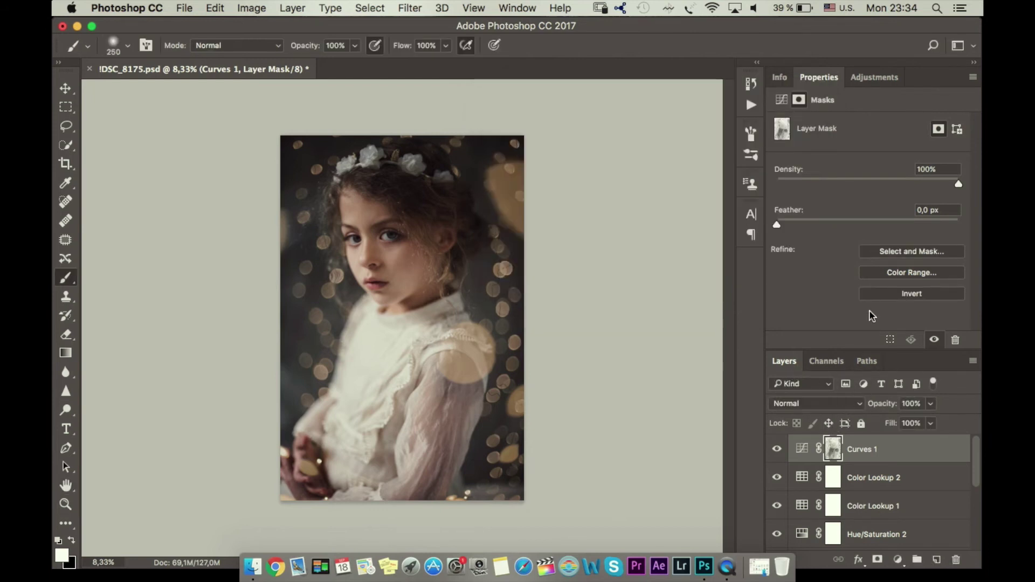
{"action": "left_click", "coordinate": [887, 77]}
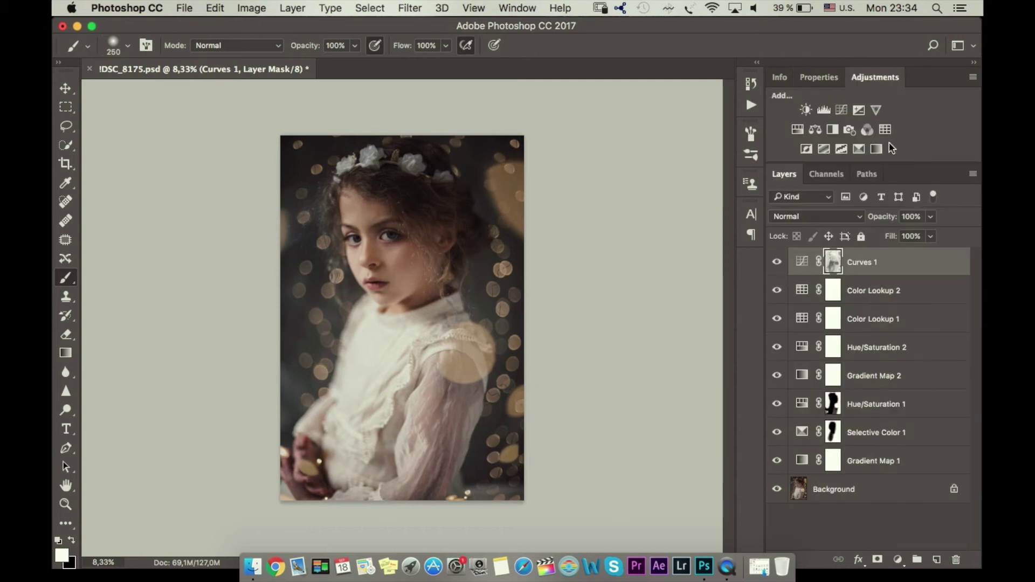
Step: Add a Gradient Map adjustment layer using the Sepia Antique preset
{"action": "left_click", "coordinate": [881, 163]}
{"action": "left_click", "coordinate": [877, 129]}
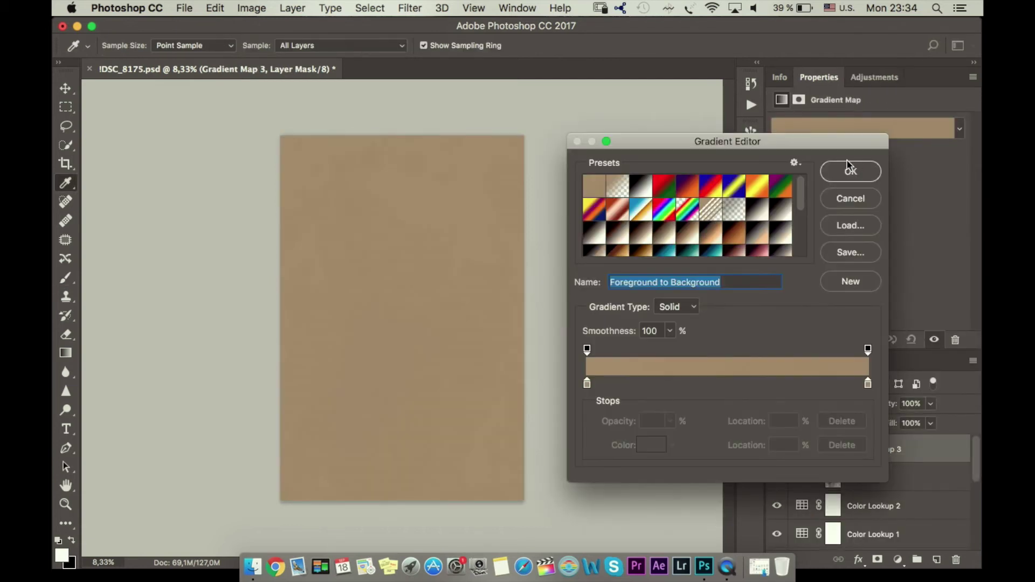
{"action": "left_click", "coordinate": [740, 250]}
{"action": "left_click", "coordinate": [843, 174]}
Step: Blend the gradient map in Soft Light at 9% opacity and compare it on and off
{"action": "left_click", "coordinate": [831, 404]}
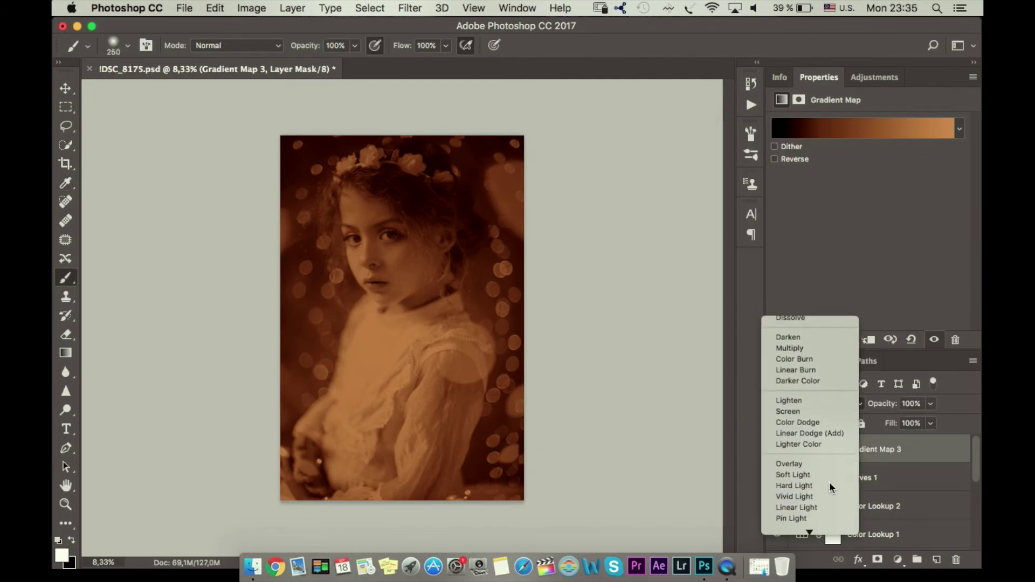
{"action": "left_click", "coordinate": [816, 484]}
{"action": "left_click", "coordinate": [930, 403]}
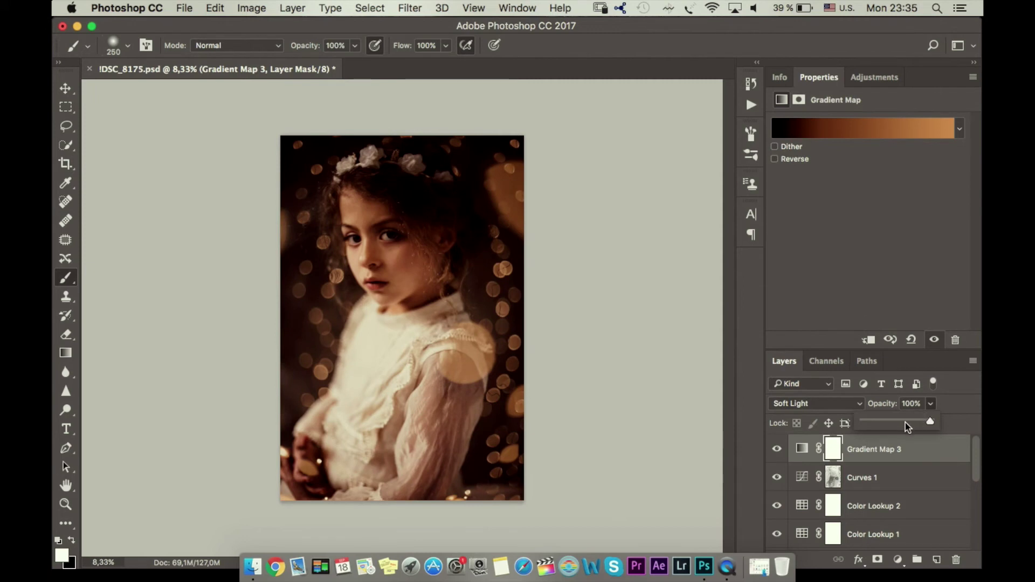
{"action": "left_click_drag", "start_coordinate": [868, 421], "coordinate": [866, 424]}
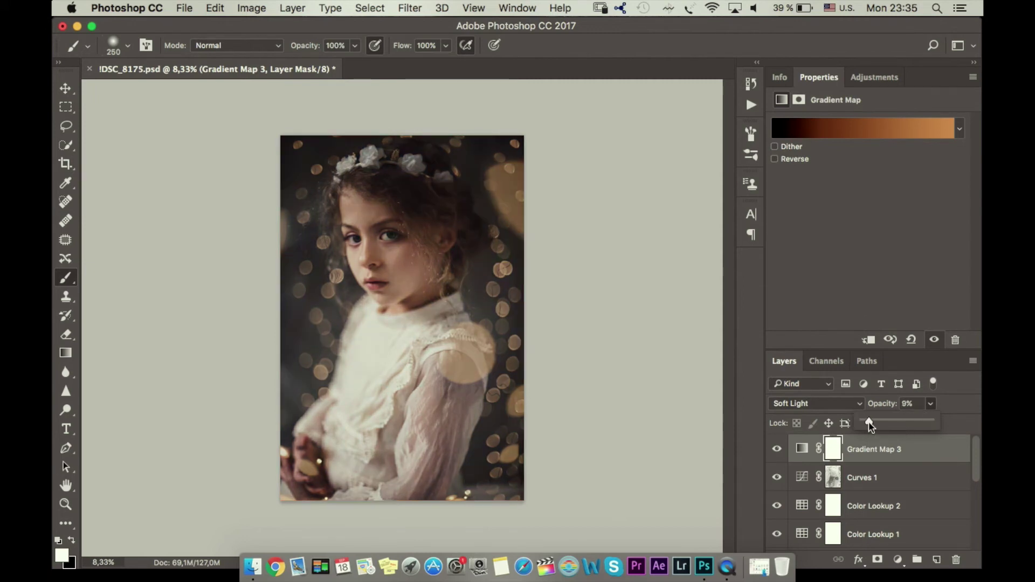
{"action": "left_click", "coordinate": [777, 451]}
{"action": "left_click", "coordinate": [777, 451]}
{"action": "left_click", "coordinate": [777, 452]}
{"action": "left_click", "coordinate": [778, 455]}
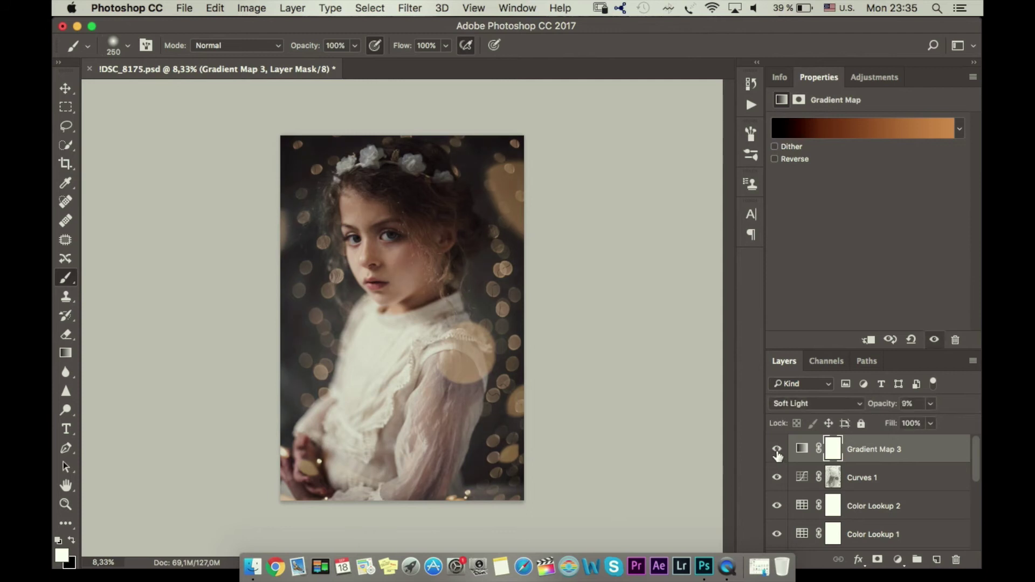
{"action": "left_click", "coordinate": [874, 80]}
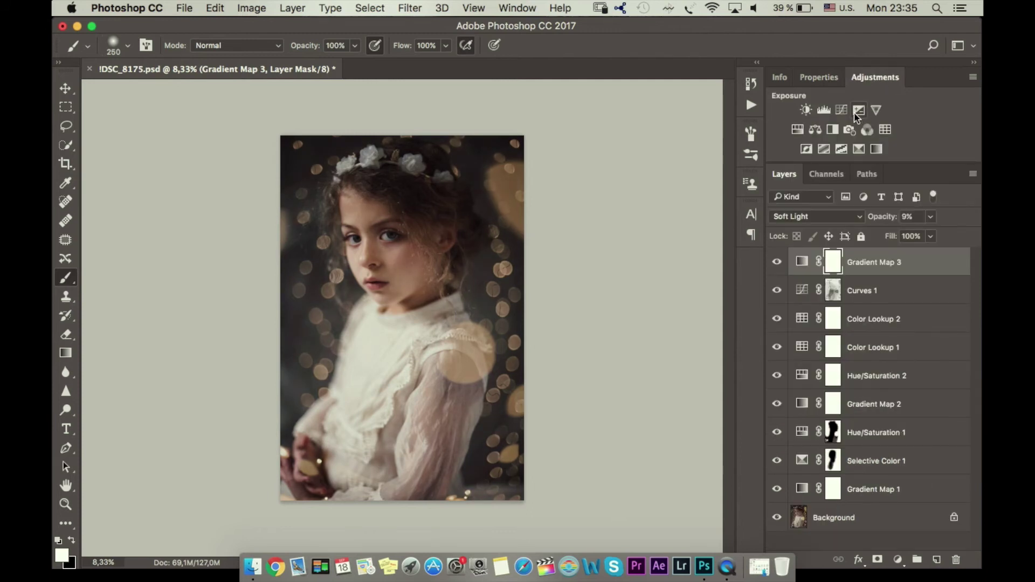
Step: Add a Selective Color layer with Yellows set to Cyan -10, Yellow +14, Black +53
{"action": "left_click", "coordinate": [858, 150]}
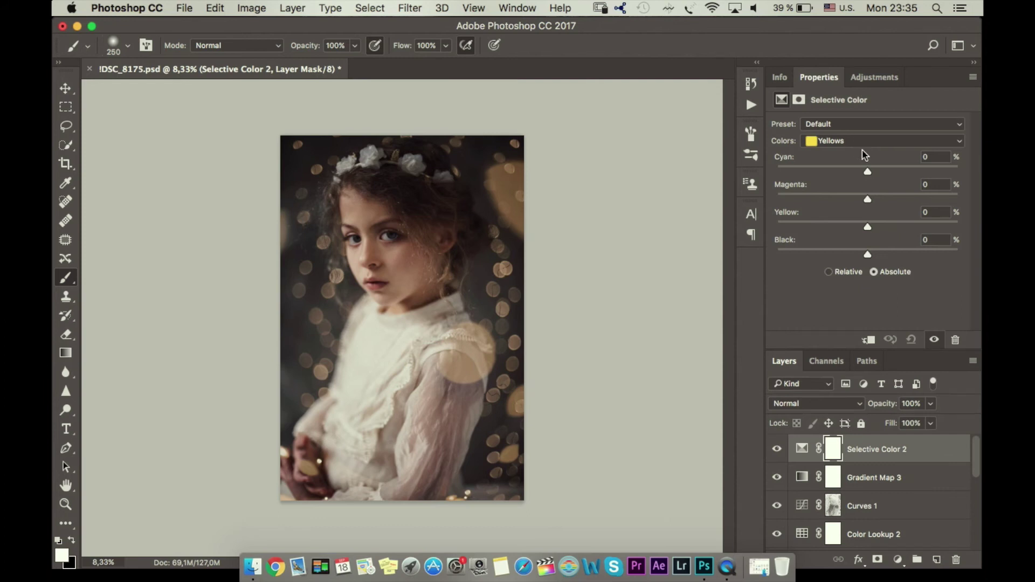
{"action": "left_click_drag", "start_coordinate": [868, 174], "coordinate": [860, 174]}
{"action": "left_click_drag", "start_coordinate": [868, 226], "coordinate": [878, 228]}
{"action": "left_click_drag", "start_coordinate": [869, 253], "coordinate": [912, 254]}
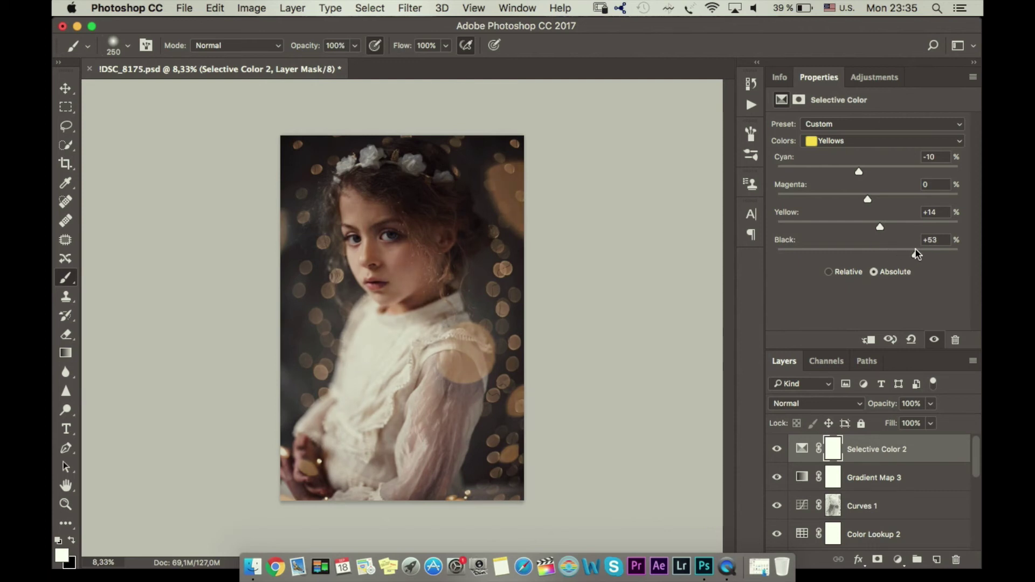
{"action": "left_click_drag", "start_coordinate": [921, 254], "coordinate": [925, 254]}
Step: In the Reds range set Yellow +6 and Black +46, then compare the layer on and off
{"action": "left_click", "coordinate": [846, 141]}
{"action": "left_click", "coordinate": [847, 129]}
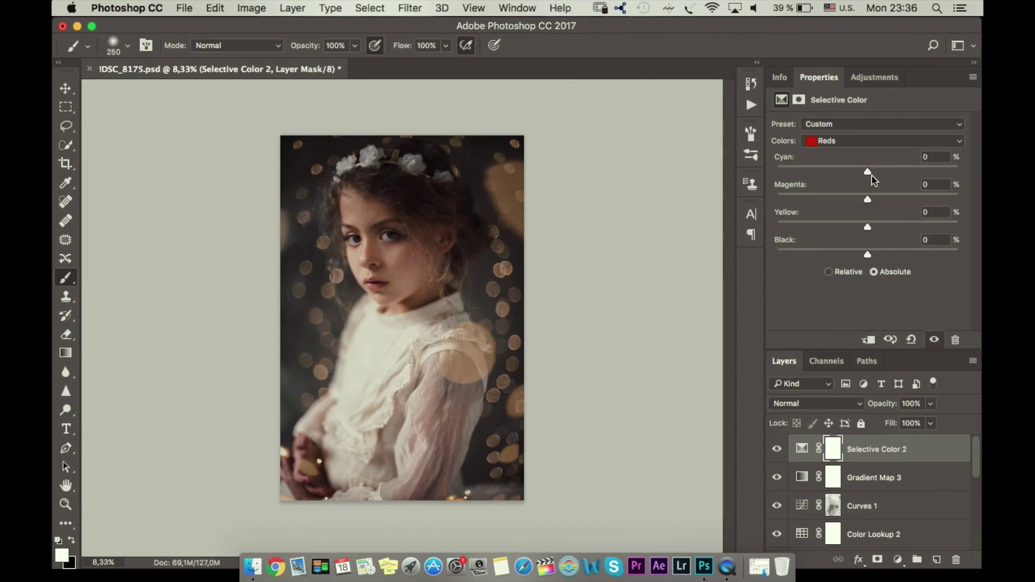
{"action": "left_click_drag", "start_coordinate": [866, 221], "coordinate": [872, 222]}
{"action": "left_click_drag", "start_coordinate": [892, 252], "coordinate": [908, 252]}
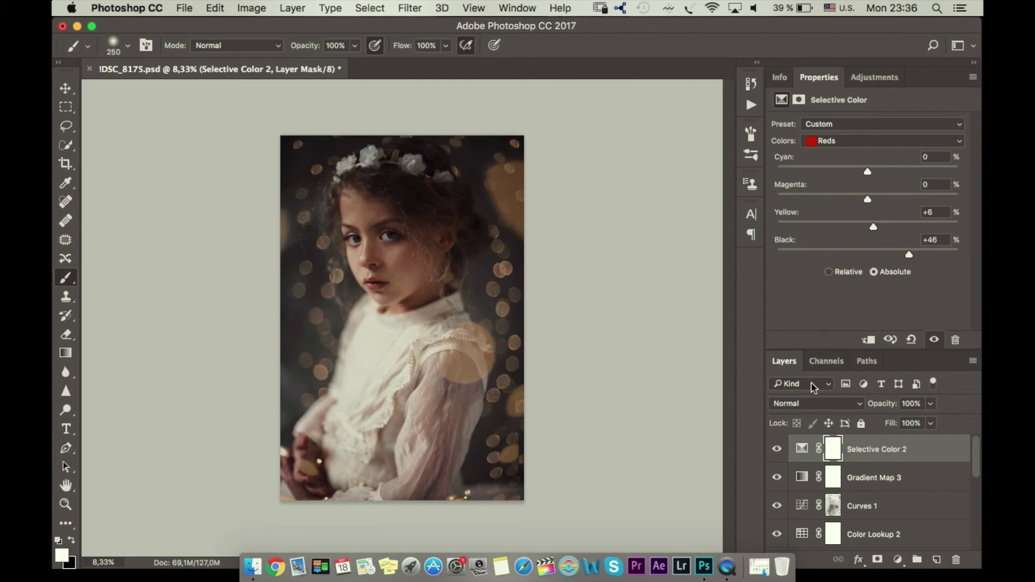
{"action": "left_click", "coordinate": [777, 450]}
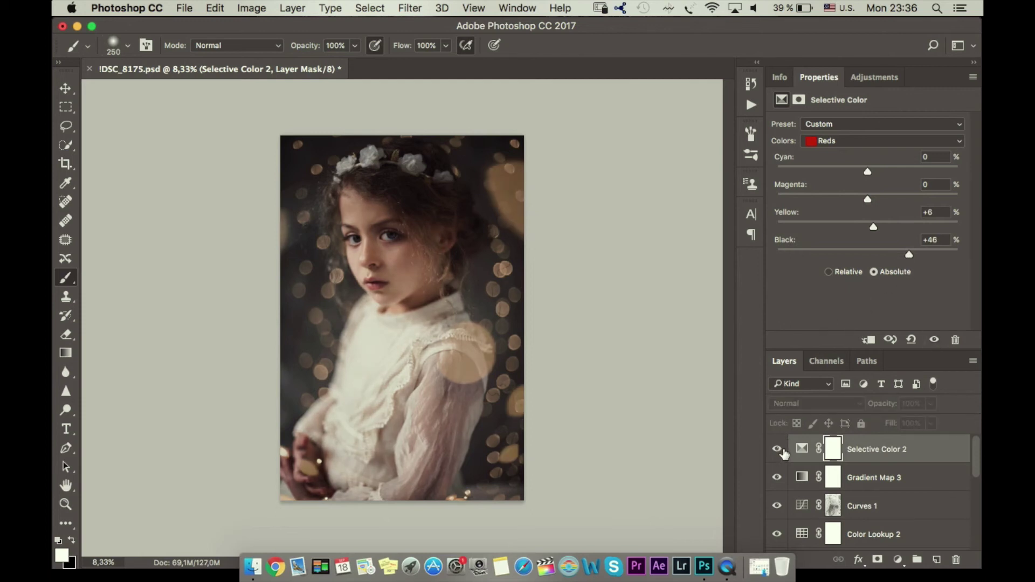
{"action": "left_click", "coordinate": [781, 450]}
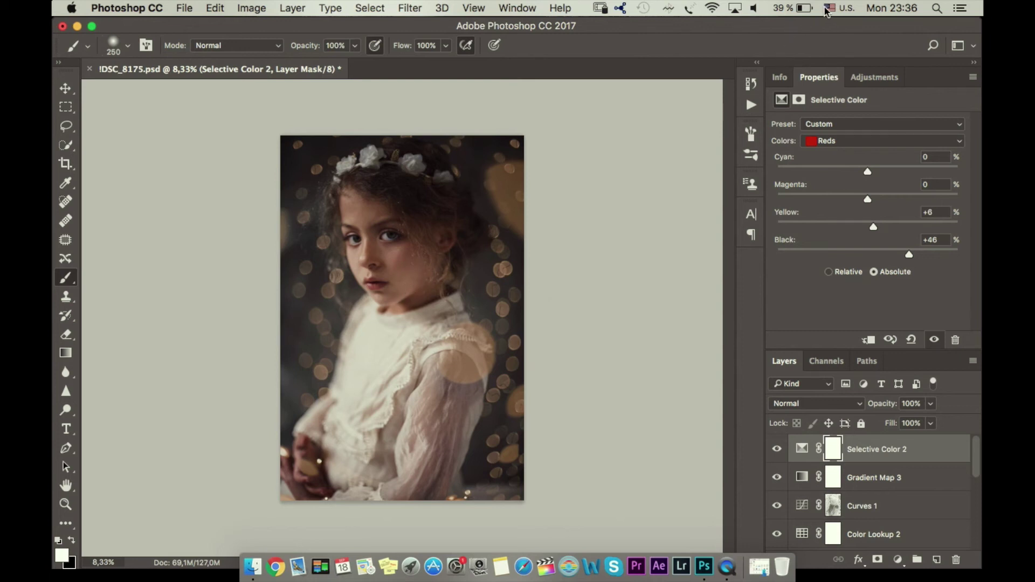
{"action": "left_click", "coordinate": [875, 78]}
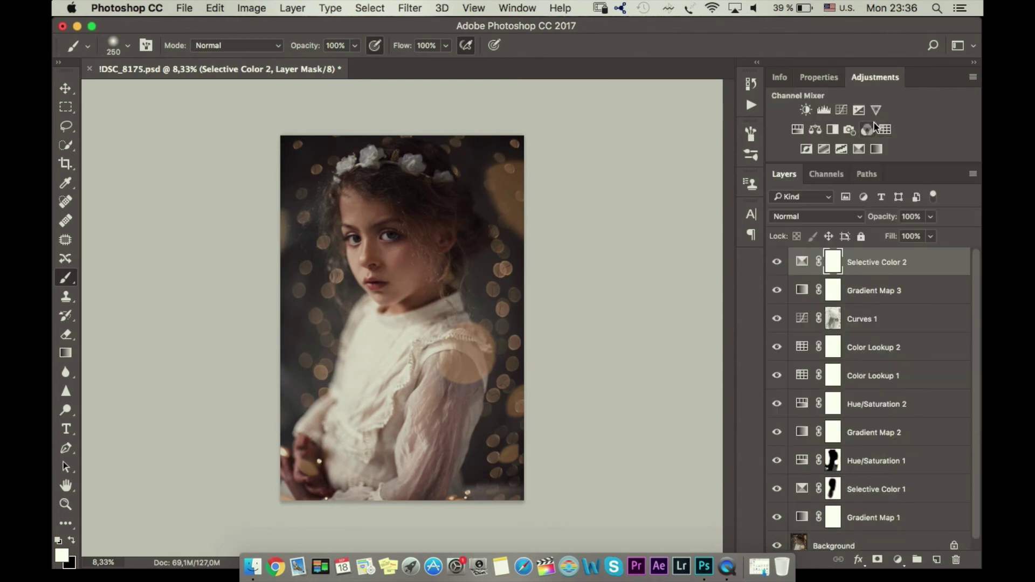
Step: Add Selective Color 3 with Blacks Yellow at -3 and compare it on and off
{"action": "left_click", "coordinate": [874, 171]}
{"action": "left_click", "coordinate": [852, 141]}
{"action": "left_click", "coordinate": [859, 227]}
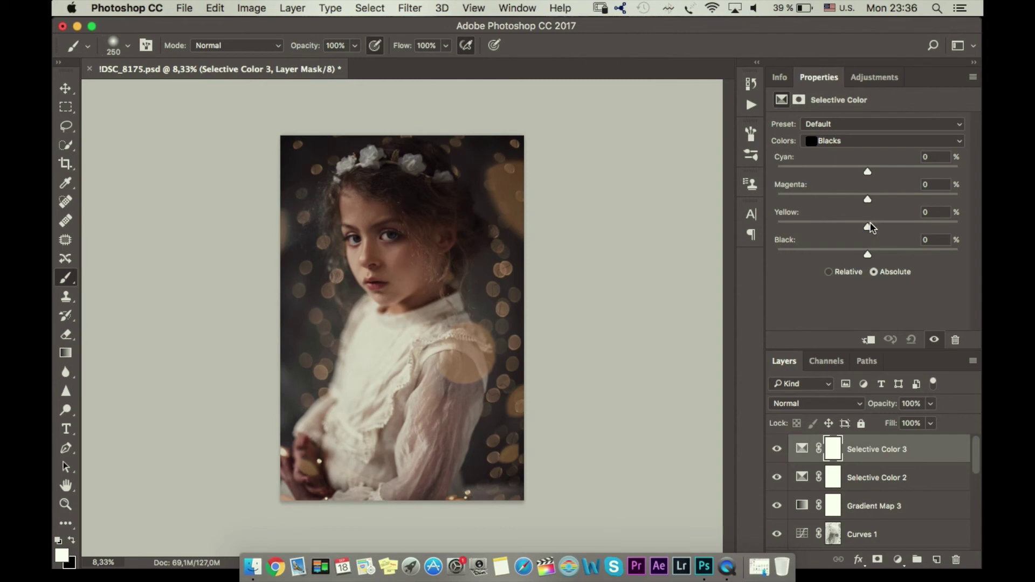
{"action": "left_click_drag", "start_coordinate": [868, 227], "coordinate": [866, 230]}
{"action": "left_click", "coordinate": [779, 450]}
{"action": "left_click", "coordinate": [779, 450]}
{"action": "left_click", "coordinate": [874, 77]}
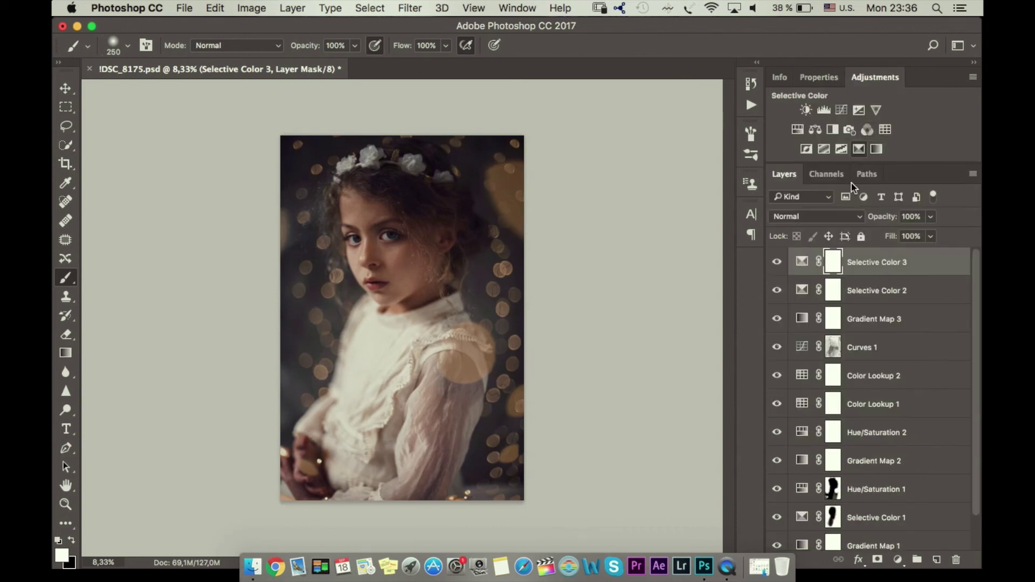
Step: Add Selective Color 4 with Reds Cyan +5, Yellow +2, Black +20
{"action": "left_click", "coordinate": [876, 149]}
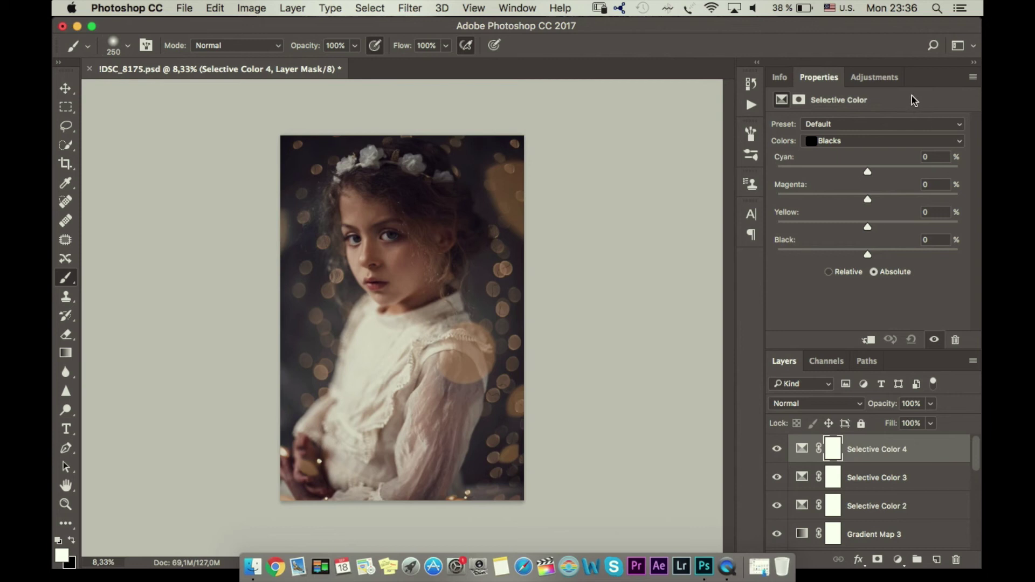
{"action": "left_click", "coordinate": [878, 143]}
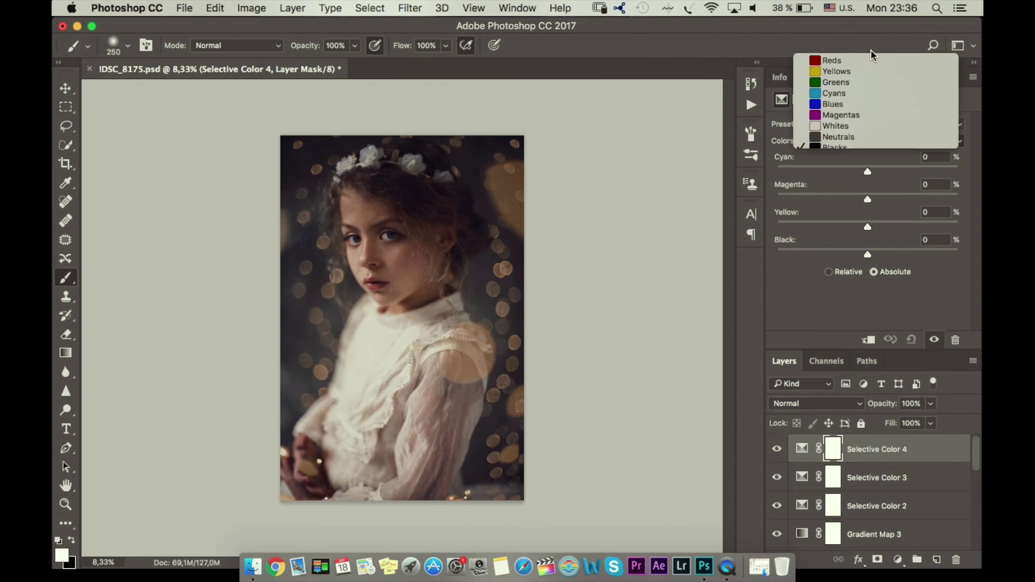
{"action": "left_click", "coordinate": [871, 50]}
{"action": "left_click_drag", "start_coordinate": [867, 171], "coordinate": [871, 173]}
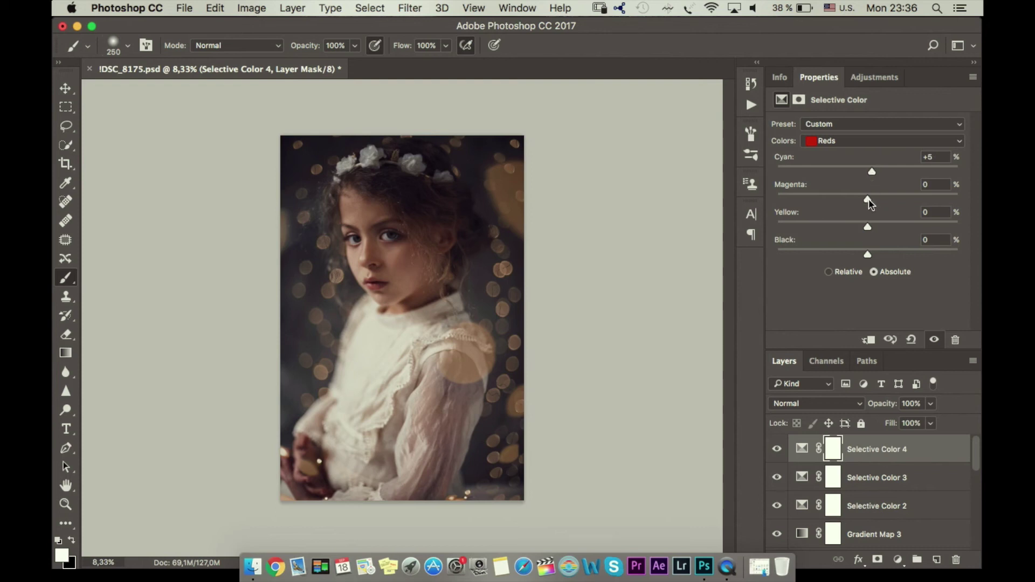
{"action": "left_click_drag", "start_coordinate": [869, 230], "coordinate": [885, 248]}
{"action": "left_click", "coordinate": [778, 449]}
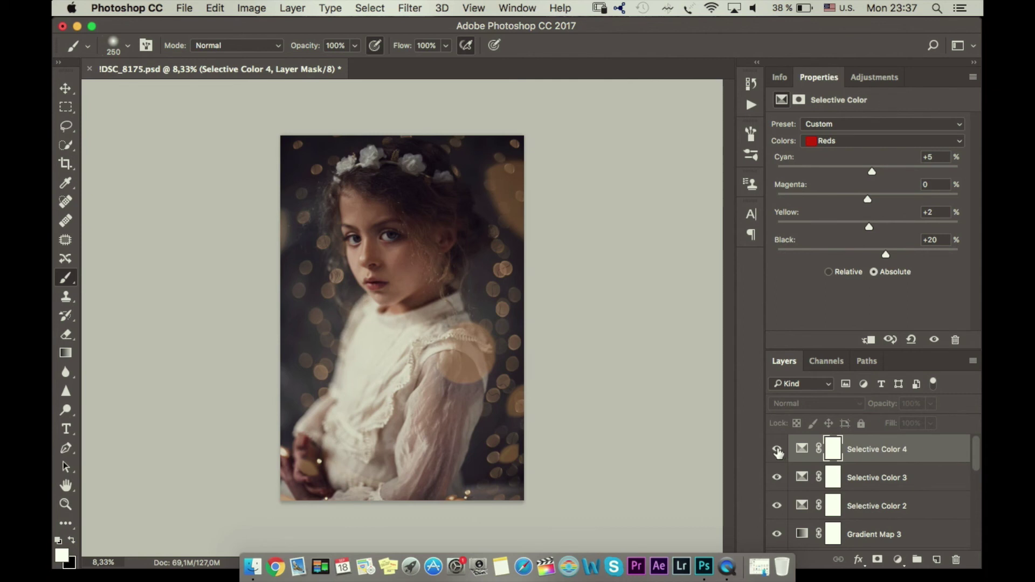
{"action": "left_click", "coordinate": [778, 451]}
{"action": "left_click", "coordinate": [777, 450]}
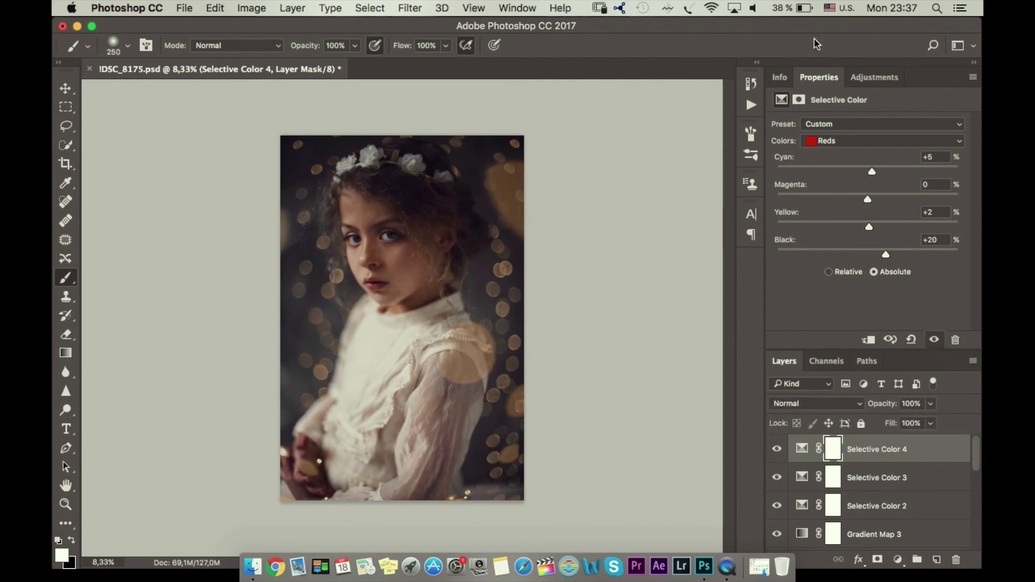
{"action": "left_click", "coordinate": [875, 77]}
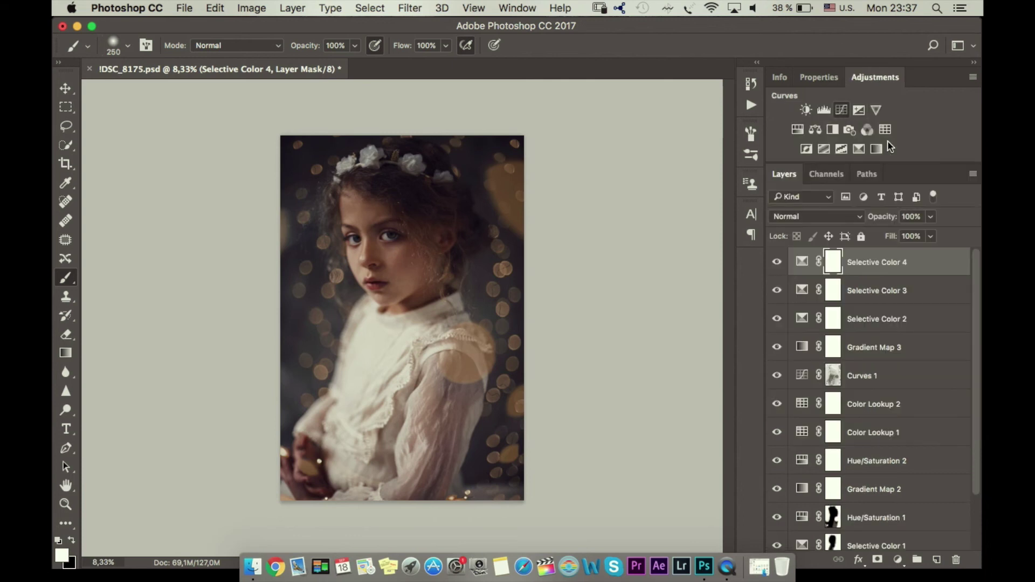
Step: Add Curves 2, lifting the curve to brighten and shifting the black point slightly
{"action": "left_click", "coordinate": [841, 109]}
{"action": "left_click_drag", "start_coordinate": [885, 230], "coordinate": [877, 222]}
{"action": "left_click_drag", "start_coordinate": [805, 310], "coordinate": [806, 311]}
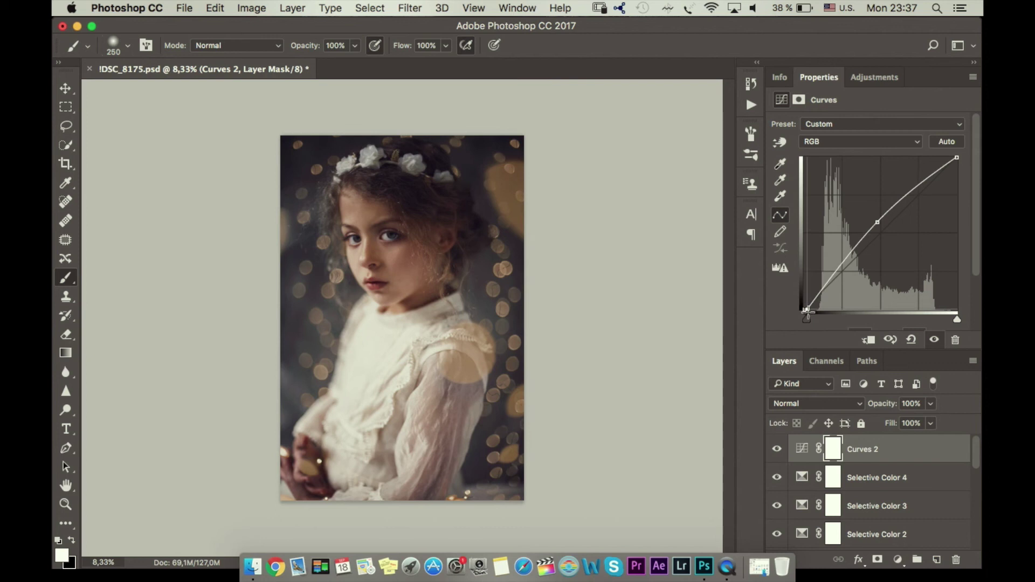
{"action": "left_click", "coordinate": [776, 449]}
{"action": "left_click", "coordinate": [777, 449]}
{"action": "left_click", "coordinate": [869, 79]}
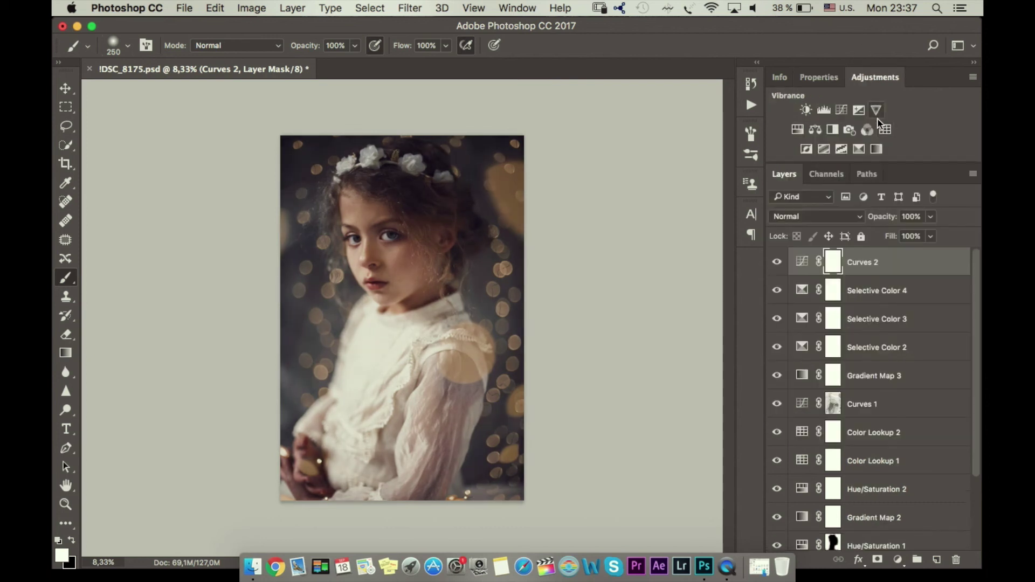
Step: Add Selective Color 5 with Neutrals Cyan +2, Yellow +1, Black +6
{"action": "left_click", "coordinate": [857, 152]}
{"action": "left_click", "coordinate": [857, 141]}
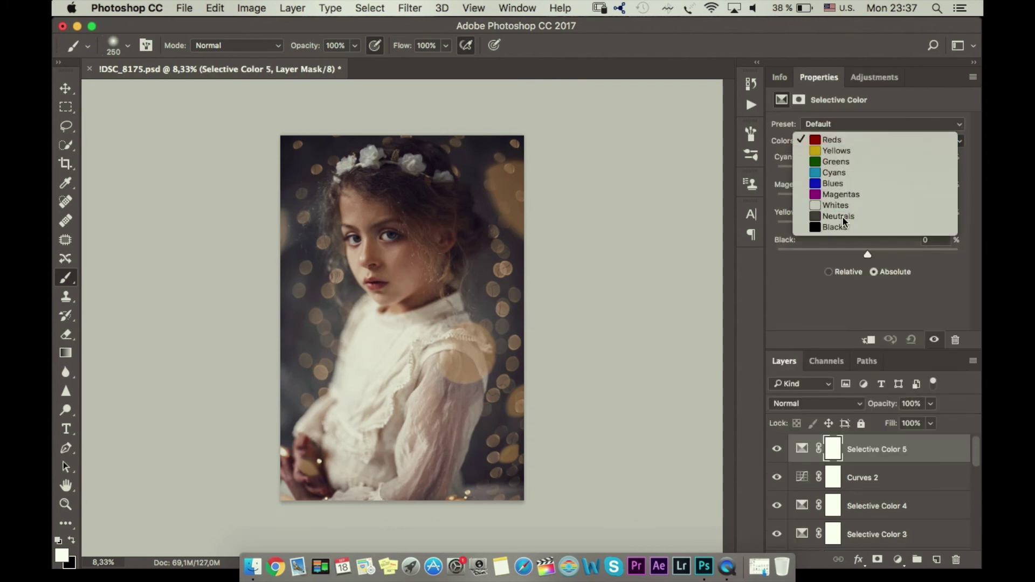
{"action": "left_click", "coordinate": [851, 211]}
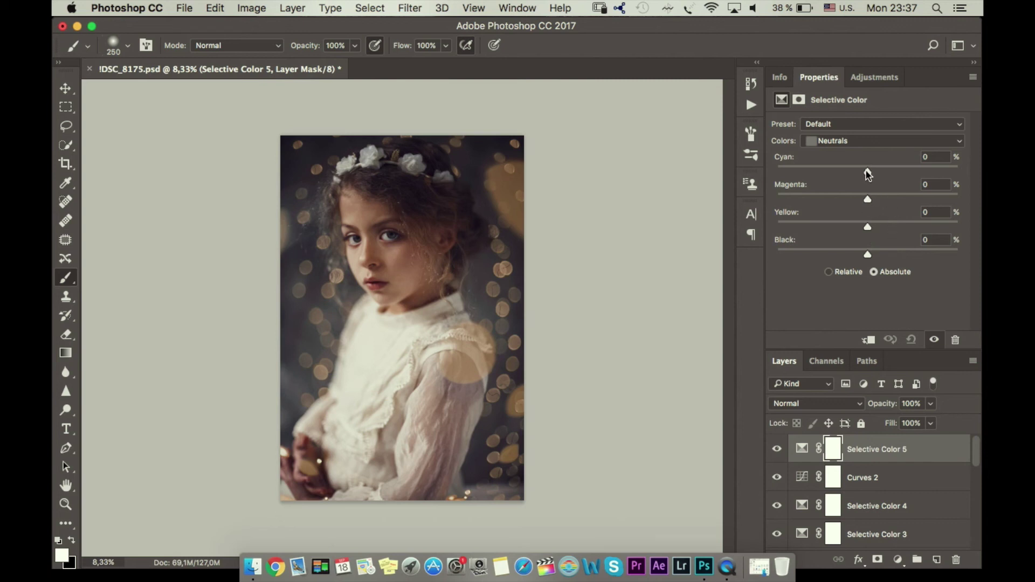
{"action": "left_click_drag", "start_coordinate": [868, 174], "coordinate": [866, 174]}
{"action": "left_click_drag", "start_coordinate": [866, 224], "coordinate": [868, 223]}
{"action": "left_click_drag", "start_coordinate": [867, 257], "coordinate": [872, 259]}
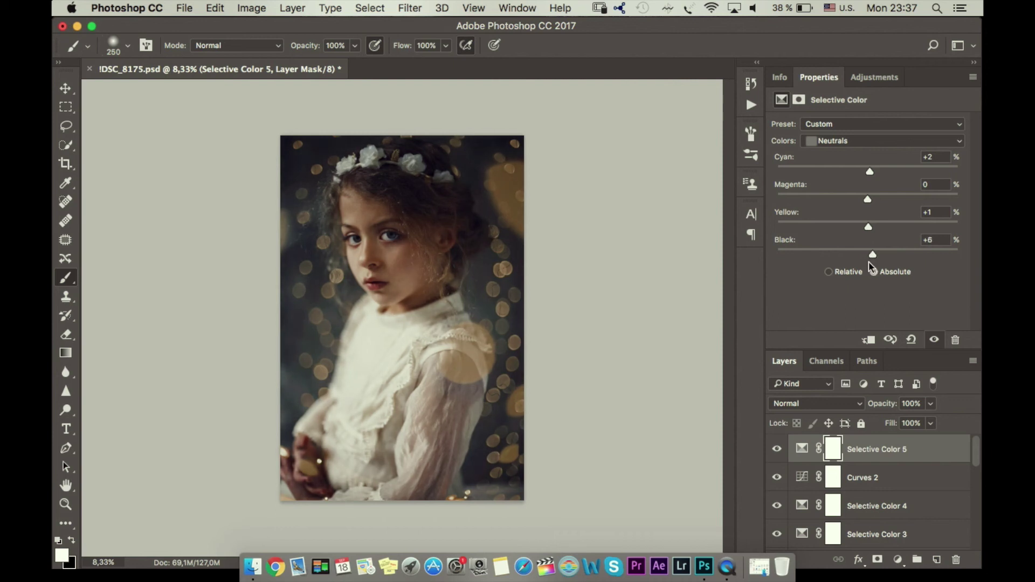
Step: Compare Selective Color 5 on and off and lower it to 43% opacity
{"action": "left_click", "coordinate": [779, 449]}
{"action": "left_click", "coordinate": [779, 449]}
{"action": "left_click", "coordinate": [930, 403]}
{"action": "left_click_drag", "start_coordinate": [934, 420], "coordinate": [895, 420]}
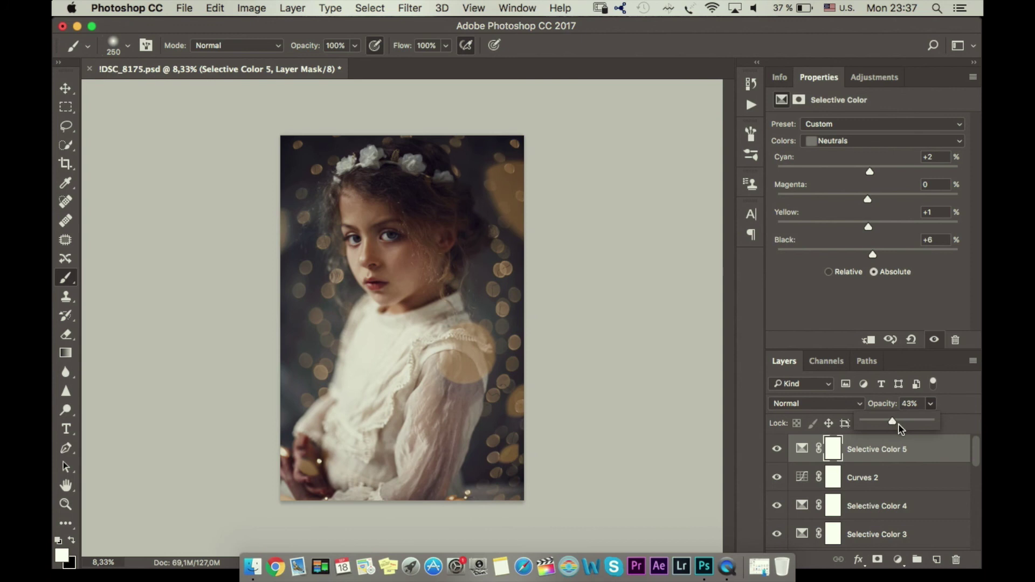
{"action": "left_click", "coordinate": [879, 78]}
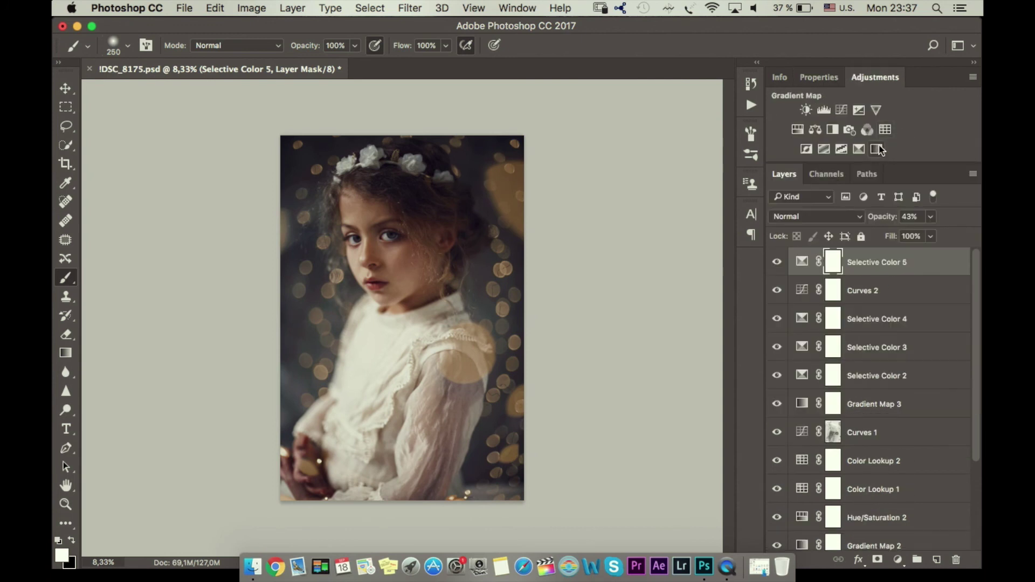
Step: Add a Gradient Map adjustment layer using the Red, Blue, Yellow preset
{"action": "left_click", "coordinate": [877, 149]}
{"action": "left_click", "coordinate": [878, 129]}
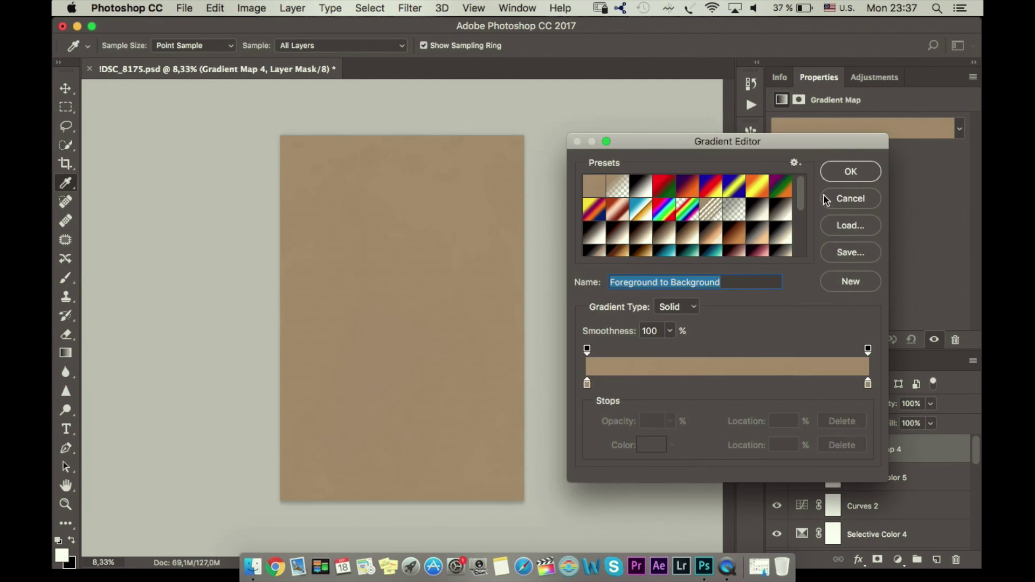
{"action": "scroll", "coordinate": [797, 244], "scroll_direction": "down", "scroll_amount": 3}
{"action": "scroll", "coordinate": [798, 240], "scroll_direction": "down", "scroll_amount": 3}
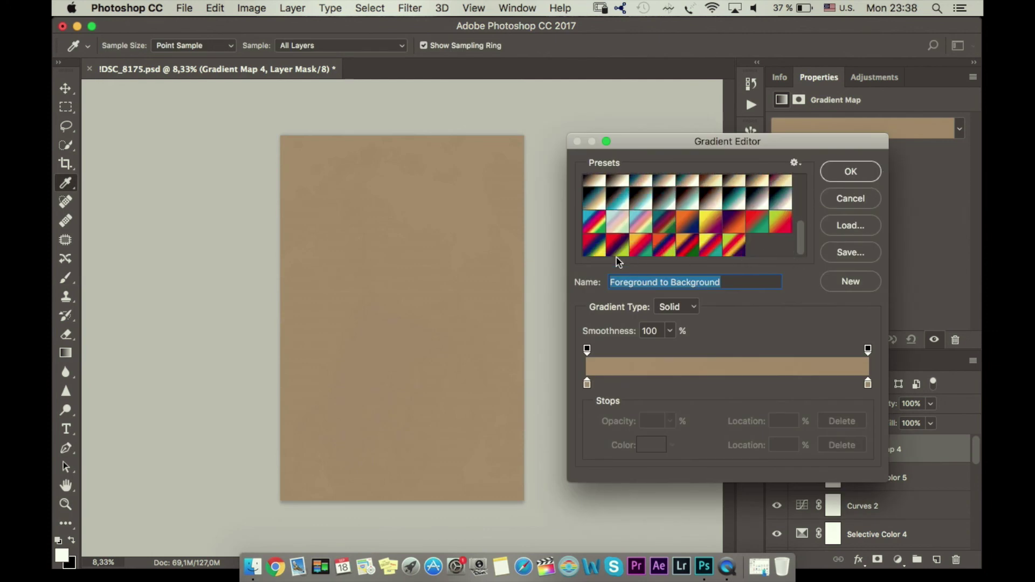
{"action": "left_click", "coordinate": [599, 249]}
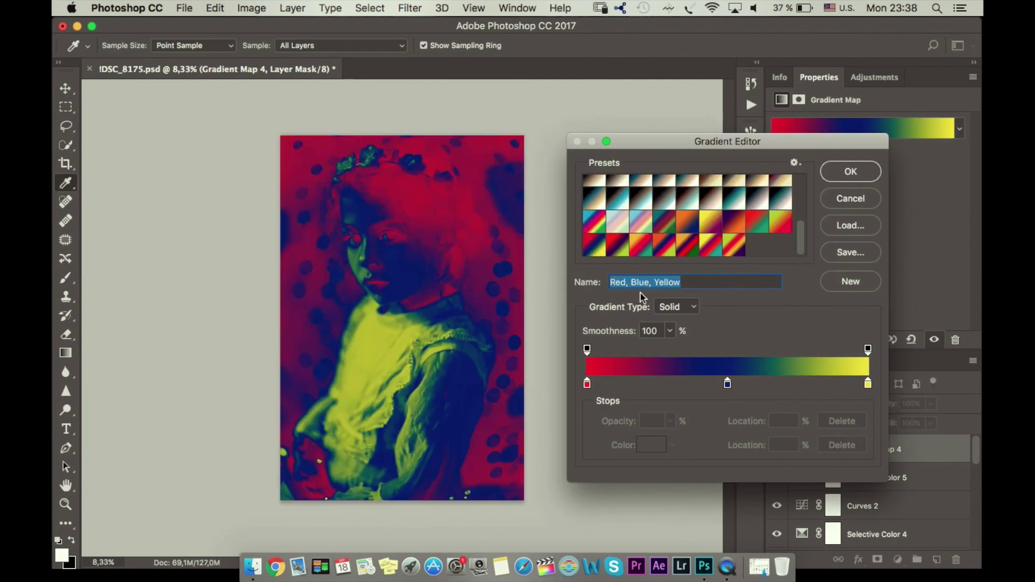
{"action": "left_click", "coordinate": [857, 175]}
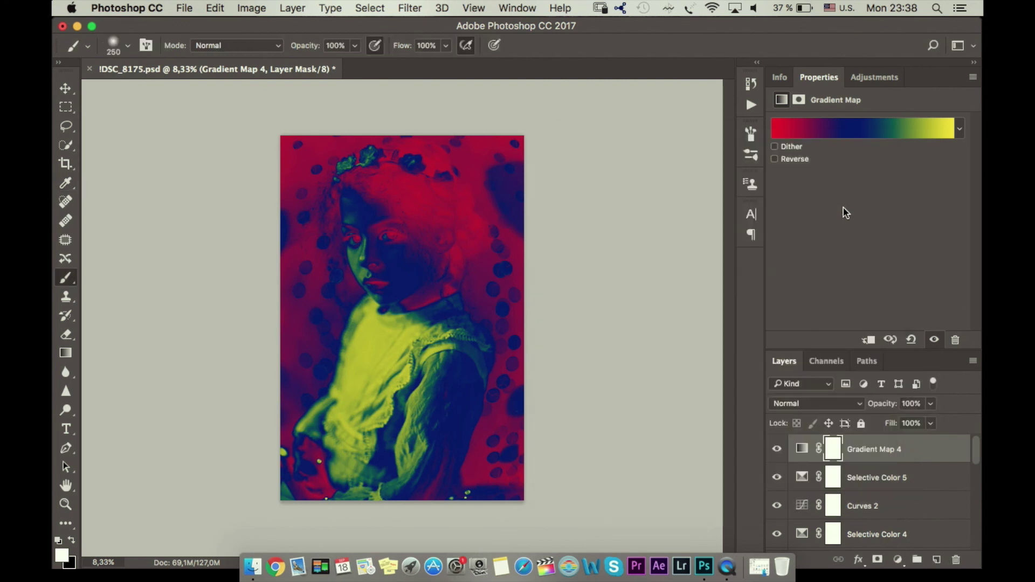
Step: Blend Gradient Map 4 in Screen mode at 8% opacity and compare it on and off
{"action": "left_click", "coordinate": [833, 402]}
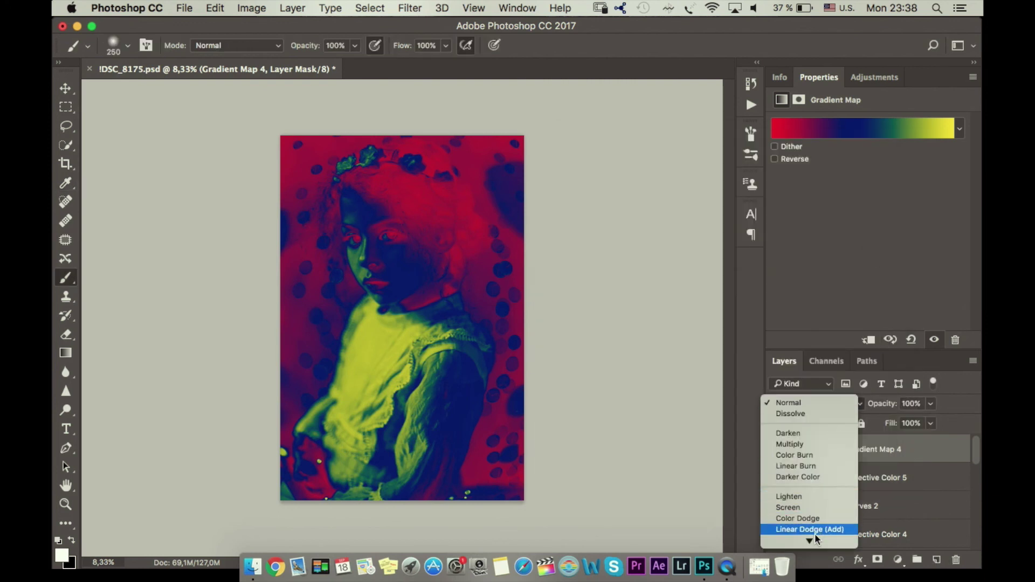
{"action": "left_click", "coordinate": [808, 485]}
{"action": "left_click", "coordinate": [931, 405]}
{"action": "mouse_move", "coordinate": [877, 423]}
{"action": "left_mouse_down"}
{"action": "mouse_move", "coordinate": [873, 433]}
{"action": "mouse_move", "coordinate": [870, 421]}
{"action": "left_mouse_up"}
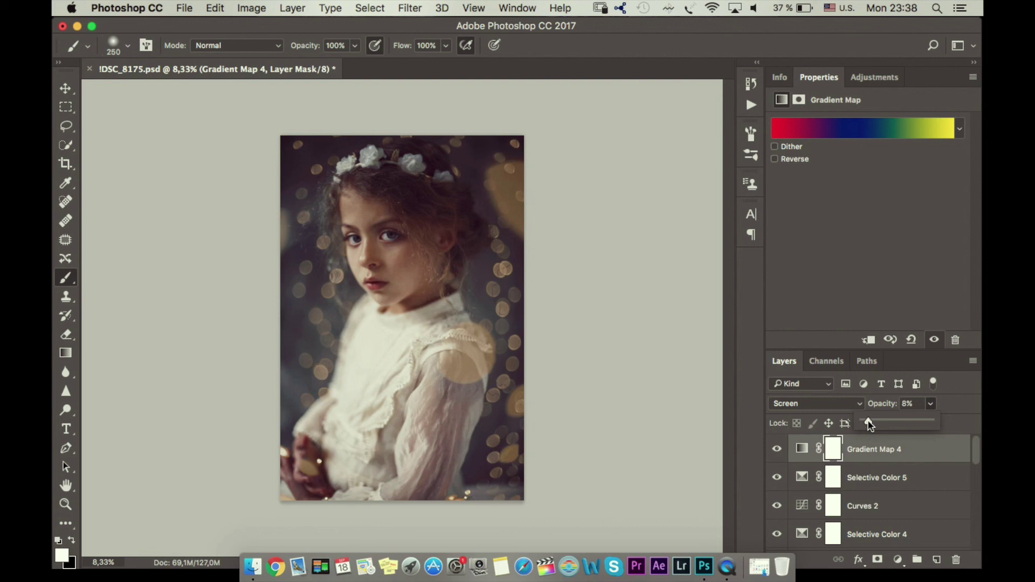
{"action": "left_click_drag", "start_coordinate": [871, 426], "coordinate": [869, 425]}
{"action": "left_click", "coordinate": [776, 449]}
{"action": "left_click", "coordinate": [776, 449]}
{"action": "left_click", "coordinate": [777, 449]}
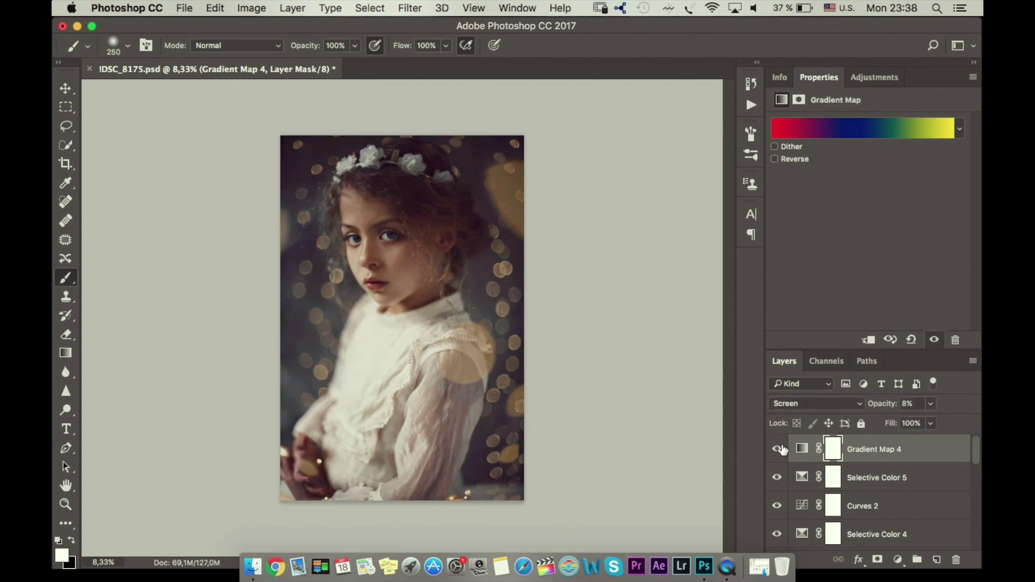
{"action": "left_click", "coordinate": [870, 78]}
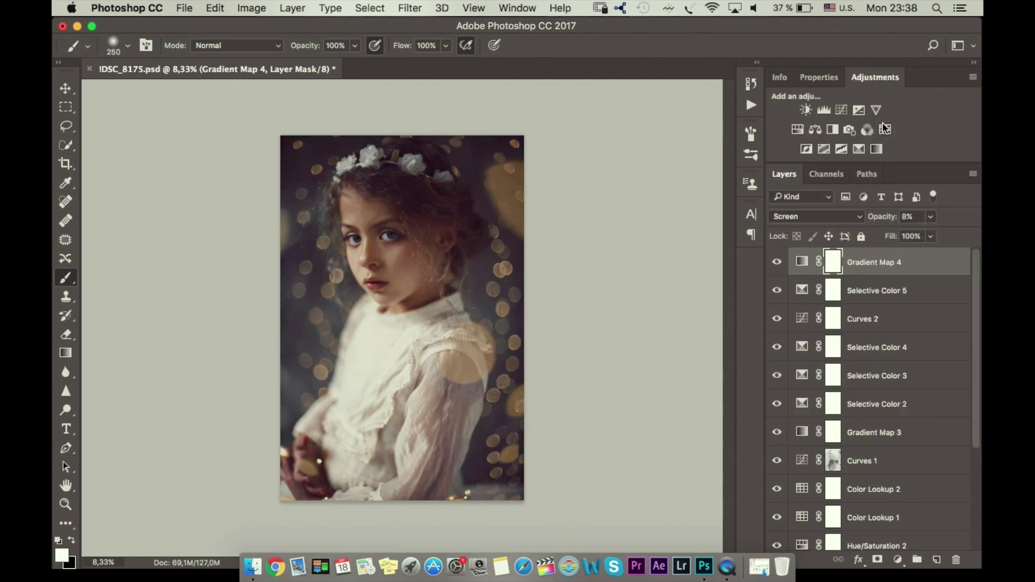
Step: Add Hue/Saturation 3 in Soft Light with Lightness +38 at 78% opacity
{"action": "left_click", "coordinate": [800, 131]}
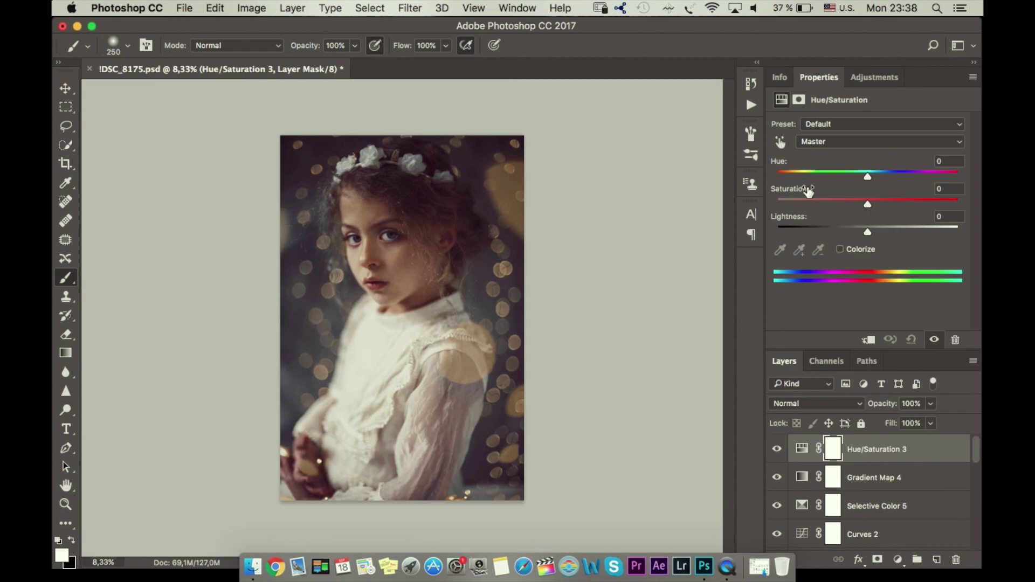
{"action": "left_click", "coordinate": [817, 408]}
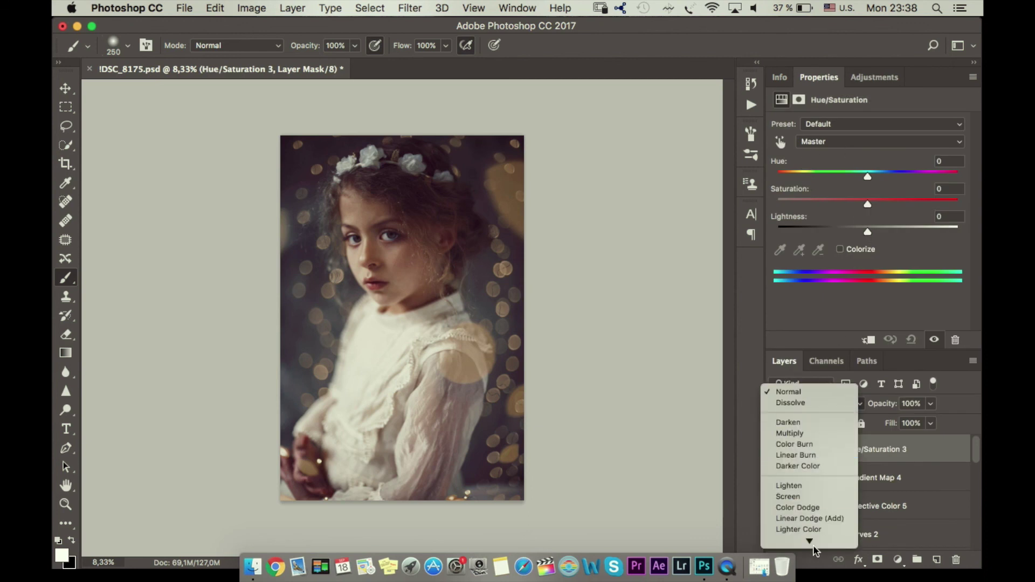
{"action": "left_click", "coordinate": [811, 471]}
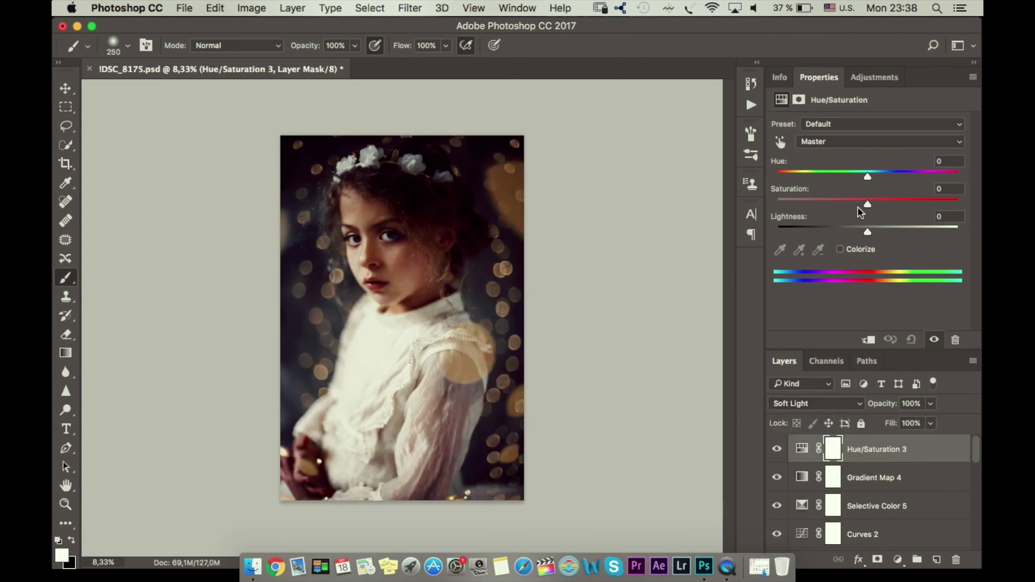
{"action": "left_click_drag", "start_coordinate": [867, 231], "coordinate": [896, 235]}
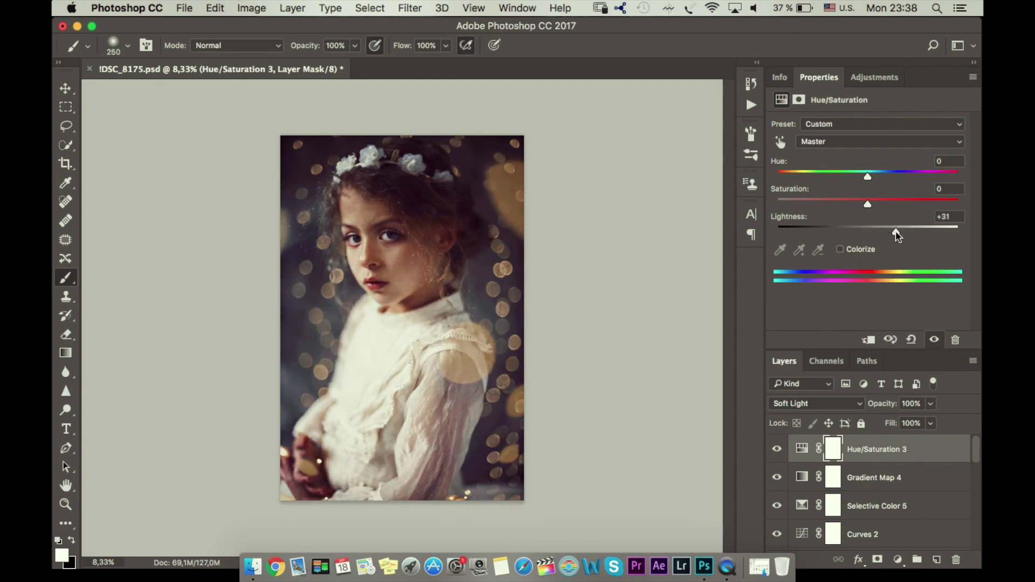
{"action": "left_click", "coordinate": [932, 404]}
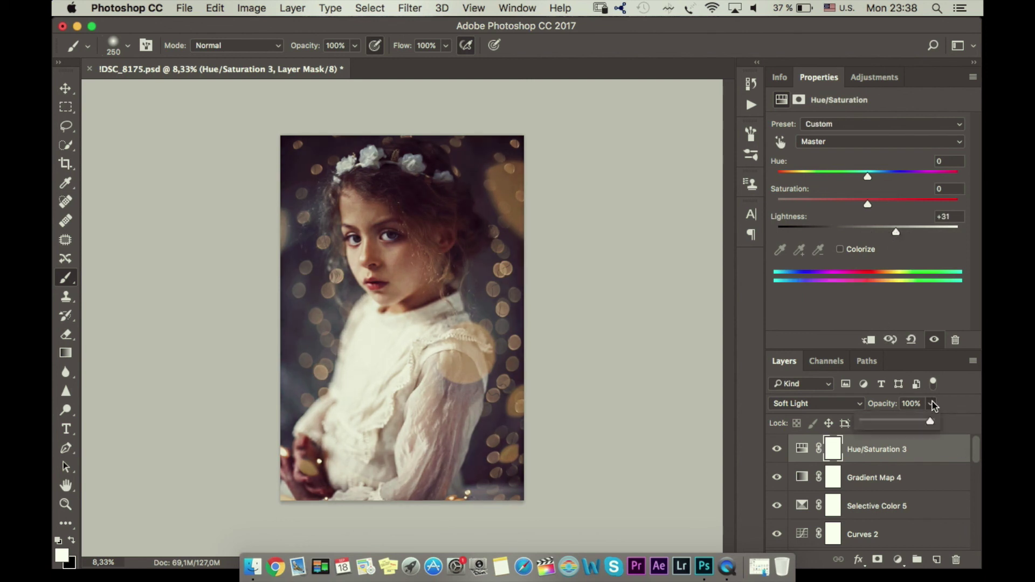
{"action": "left_click_drag", "start_coordinate": [907, 423], "coordinate": [915, 425]}
{"action": "left_click_drag", "start_coordinate": [898, 231], "coordinate": [904, 230]}
{"action": "left_click_drag", "start_coordinate": [980, 453], "coordinate": [973, 487]}
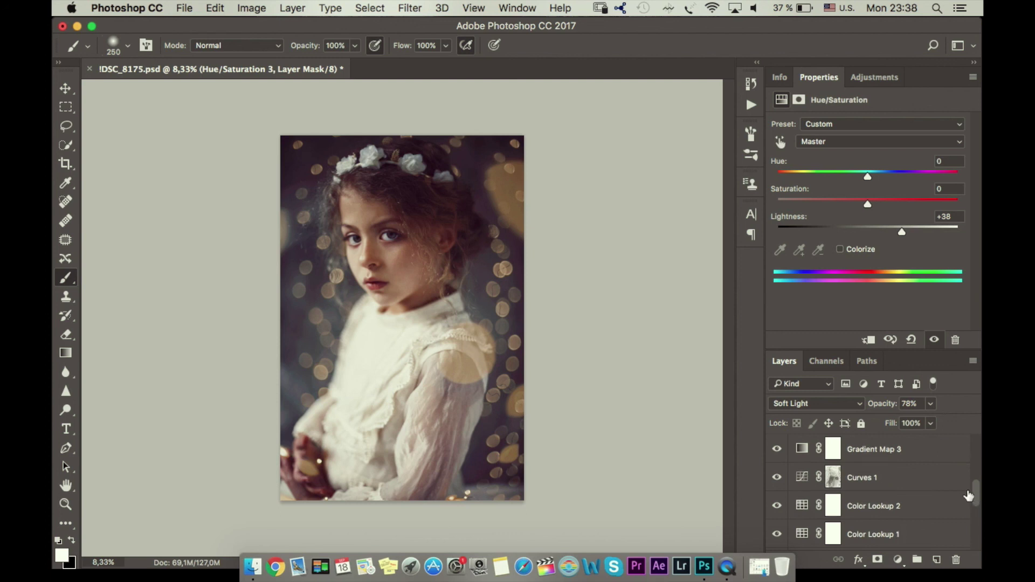
Step: In Curves 1, raise the black point and lift the lower curve for faded shadows
{"action": "left_click", "coordinate": [874, 485]}
{"action": "left_click", "coordinate": [777, 478]}
{"action": "left_click", "coordinate": [777, 478]}
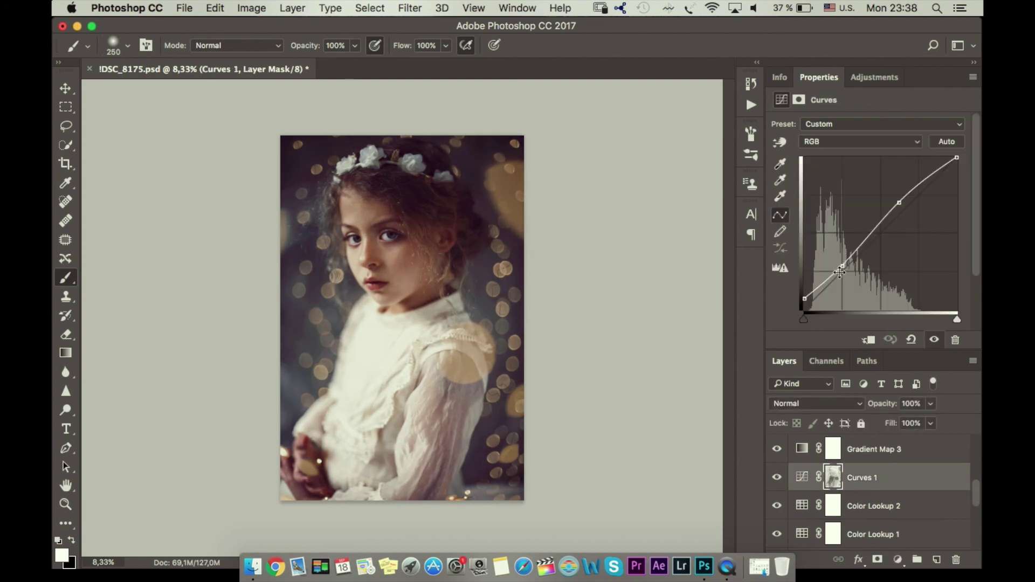
{"action": "left_click_drag", "start_coordinate": [806, 299], "coordinate": [804, 299]}
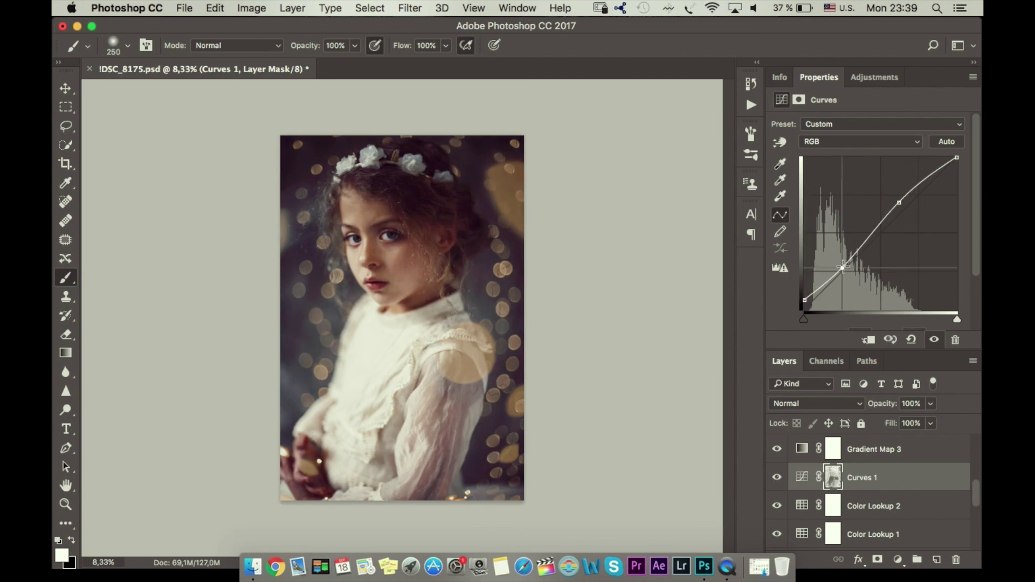
{"action": "left_click", "coordinate": [897, 201]}
{"action": "left_click_drag", "start_coordinate": [842, 268], "coordinate": [842, 264]}
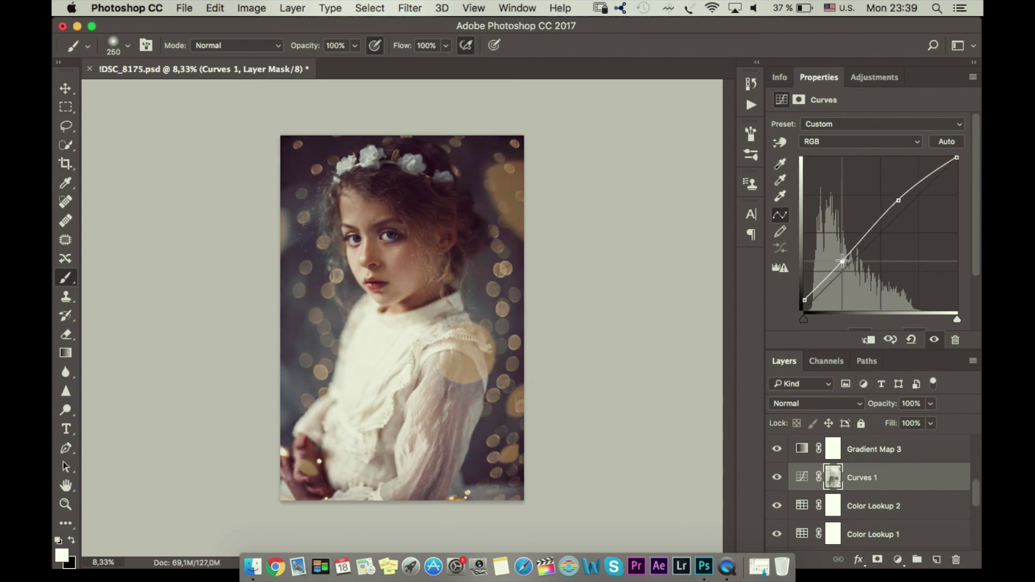
Step: Lower Gradient Map 2 to 9% opacity, comparing it on and off
{"action": "left_click", "coordinate": [873, 535]}
{"action": "scroll", "coordinate": [964, 517], "scroll_direction": "down", "scroll_amount": 3}
{"action": "left_click", "coordinate": [881, 508]}
{"action": "left_click", "coordinate": [778, 506]}
{"action": "left_click", "coordinate": [777, 505]}
{"action": "left_click", "coordinate": [931, 423]}
{"action": "left_click_drag", "start_coordinate": [916, 425], "coordinate": [916, 425]}
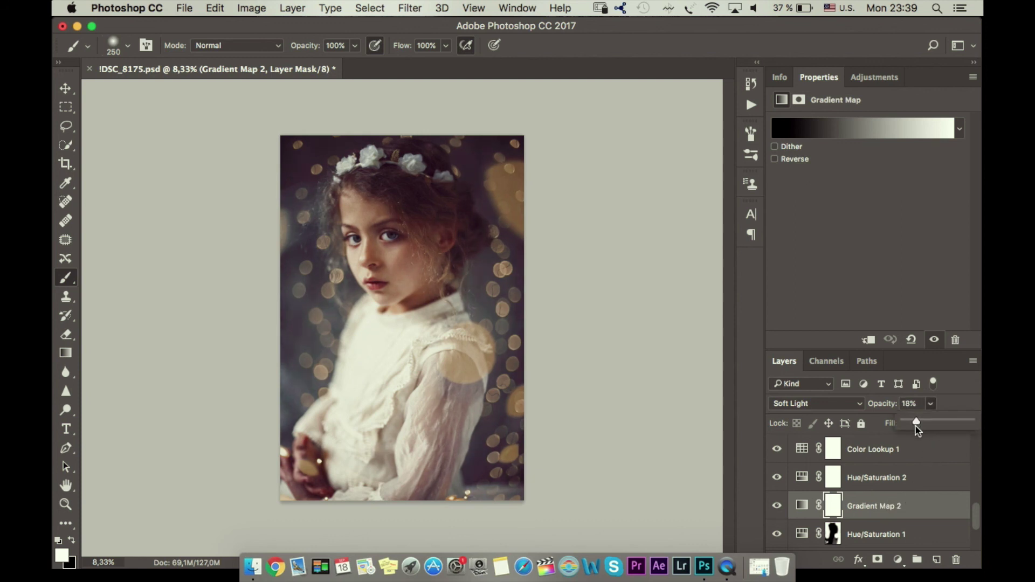
{"action": "left_click", "coordinate": [777, 506]}
{"action": "left_click", "coordinate": [778, 506]}
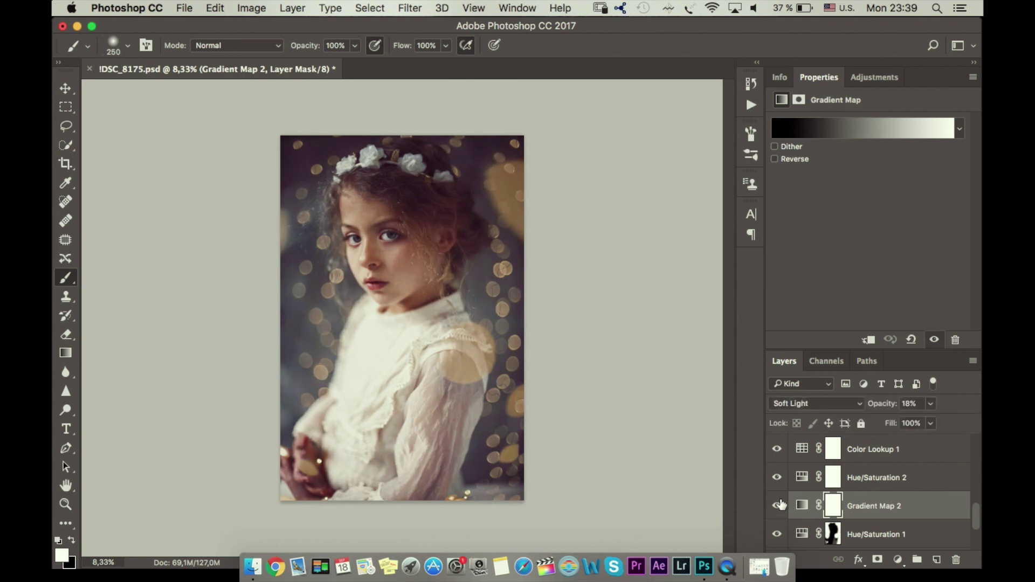
{"action": "left_click", "coordinate": [930, 404]}
{"action": "left_click_drag", "start_coordinate": [913, 423], "coordinate": [910, 431]}
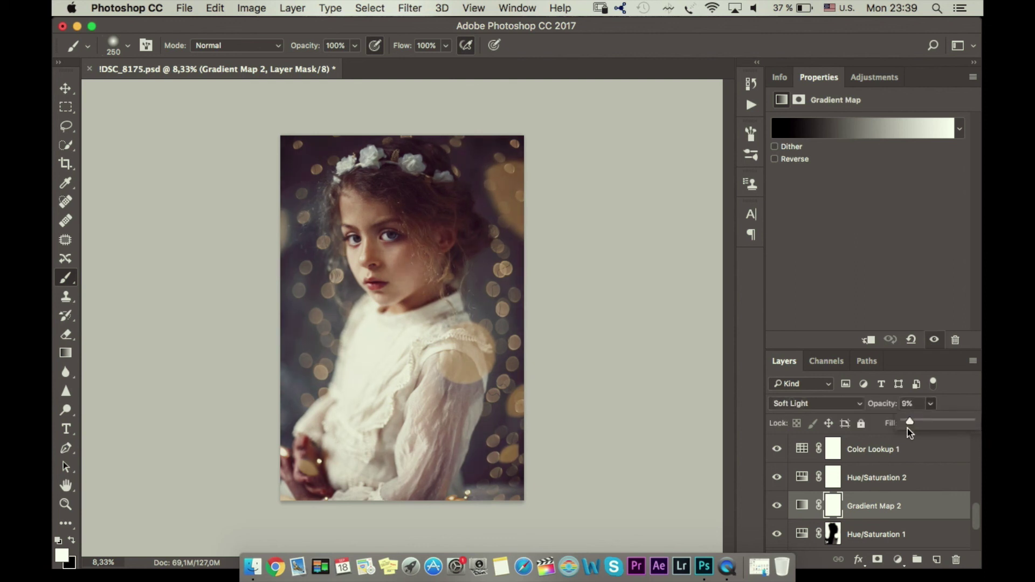
{"action": "left_click", "coordinate": [777, 506]}
{"action": "left_click", "coordinate": [778, 505]}
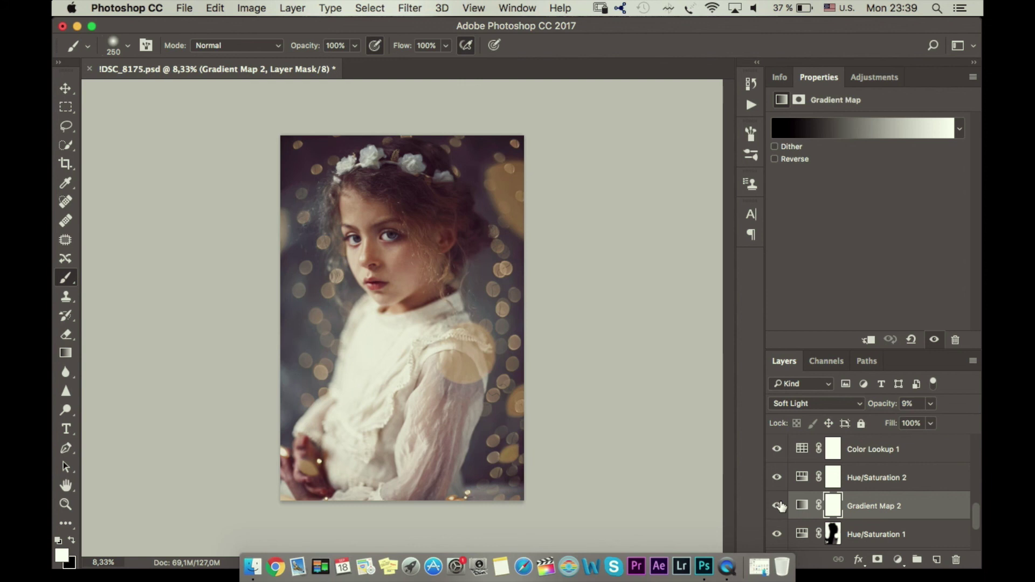
Step: Make Hue/Saturation 2 visible and set its opacity to 23%
{"action": "left_click", "coordinate": [778, 477]}
{"action": "left_click", "coordinate": [885, 476]}
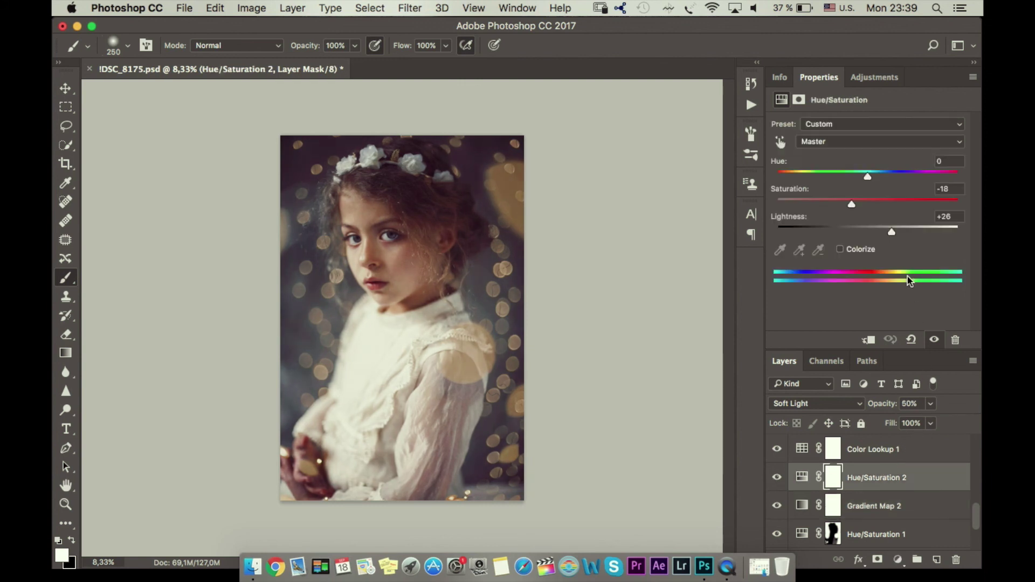
{"action": "left_click_drag", "start_coordinate": [931, 404], "coordinate": [911, 430]}
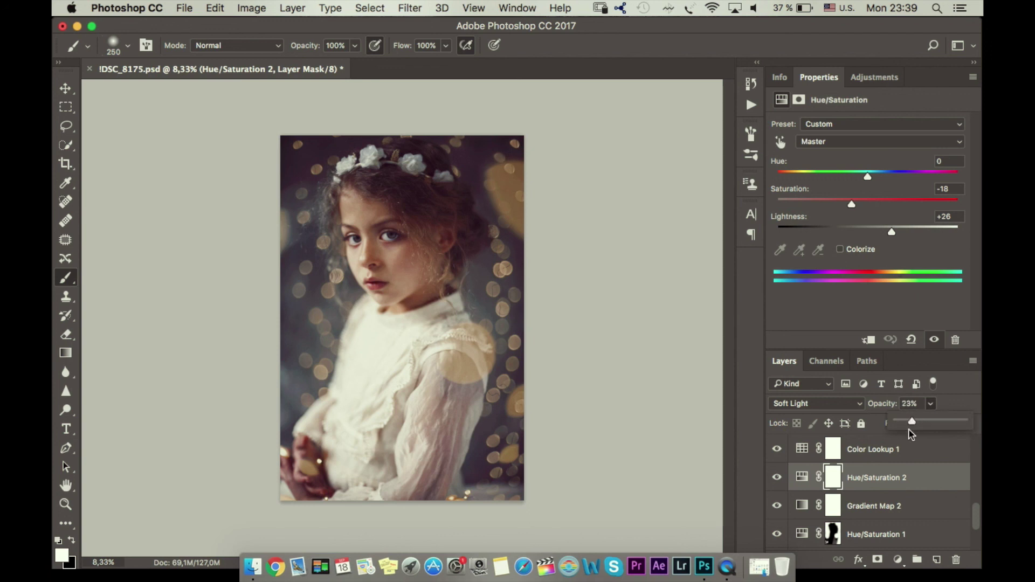